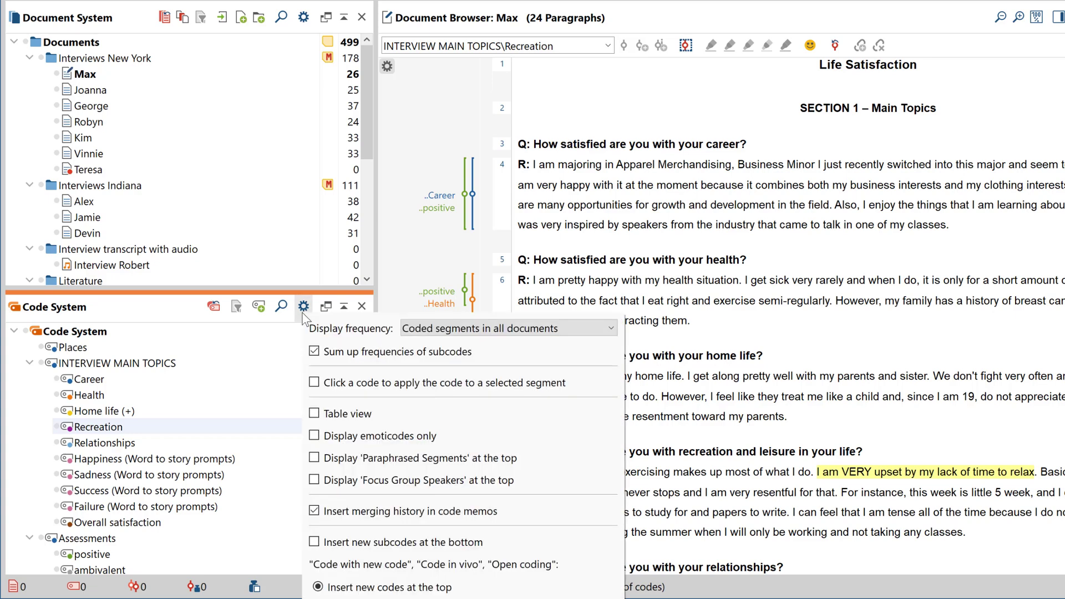
Step: Review the Display frequency options, then close the settings so counts show (e.g. Career 9, Health 10)
left_click(423, 332)
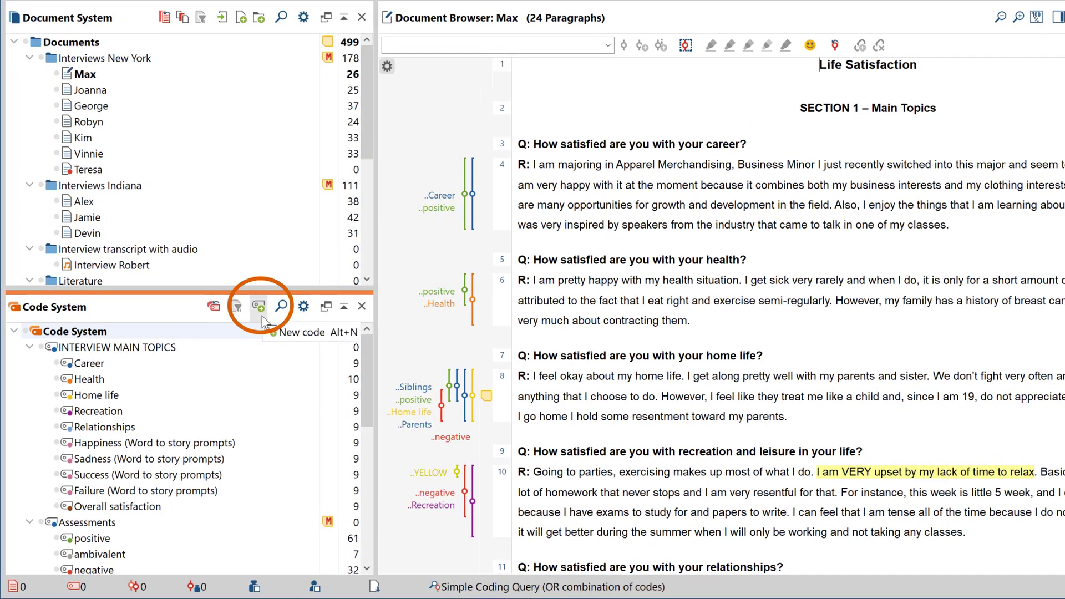
Step: Create a new top-level code named 'Places'
left_click(262, 316)
type("P")
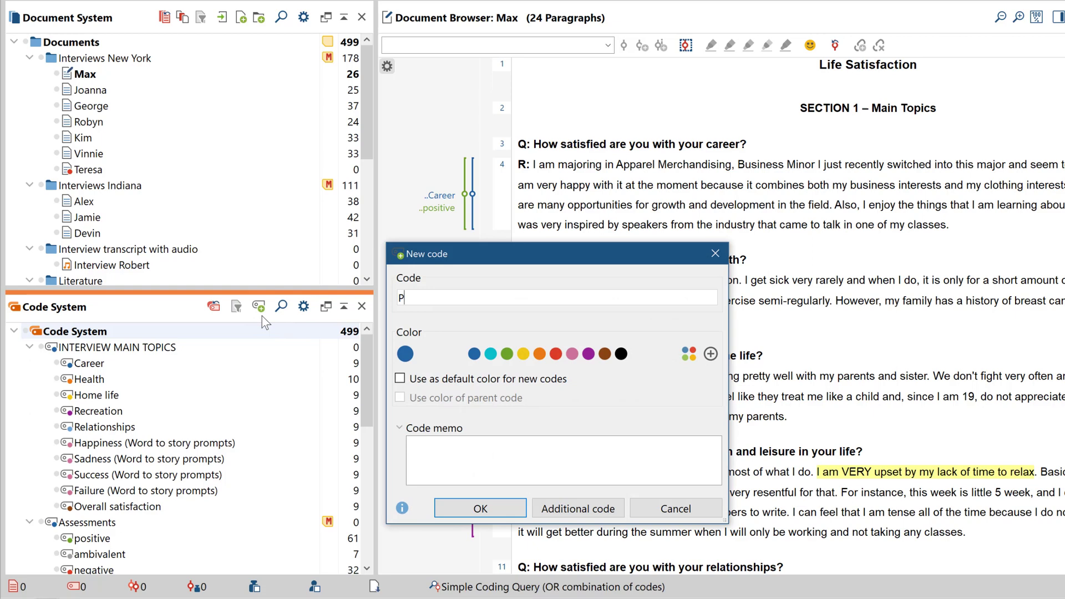
type("laces")
key("Return")
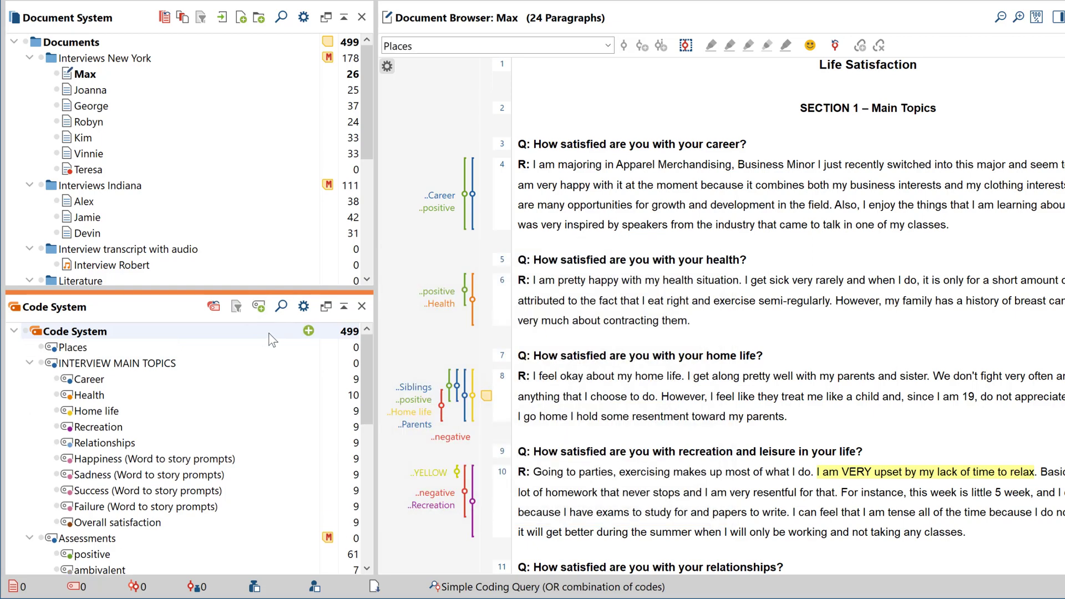
Step: Add a subcode 'Home' under Places
left_click(287, 347)
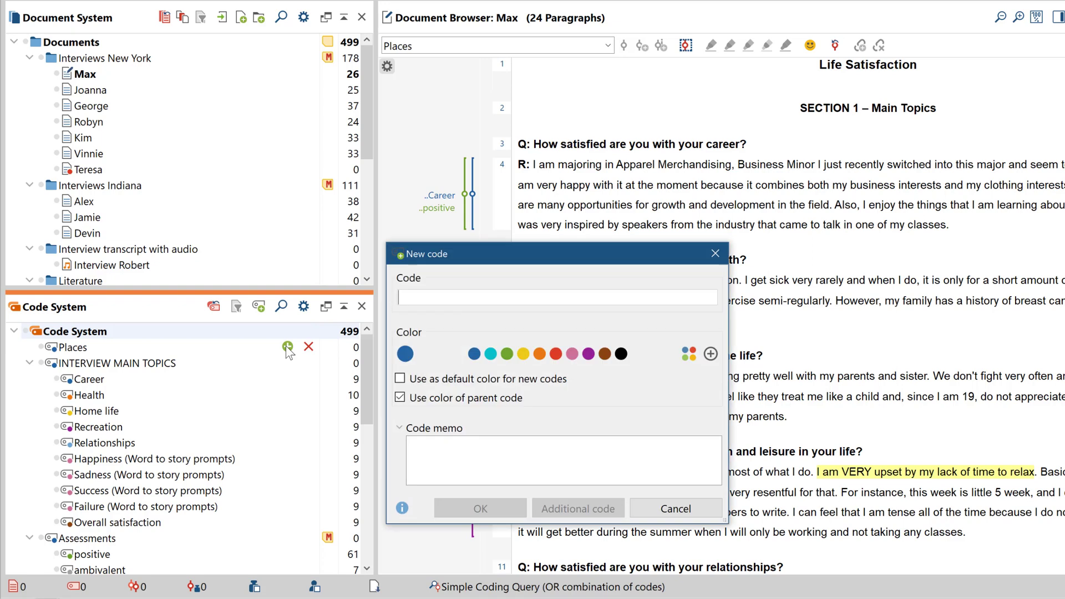
type("Home")
key("Return")
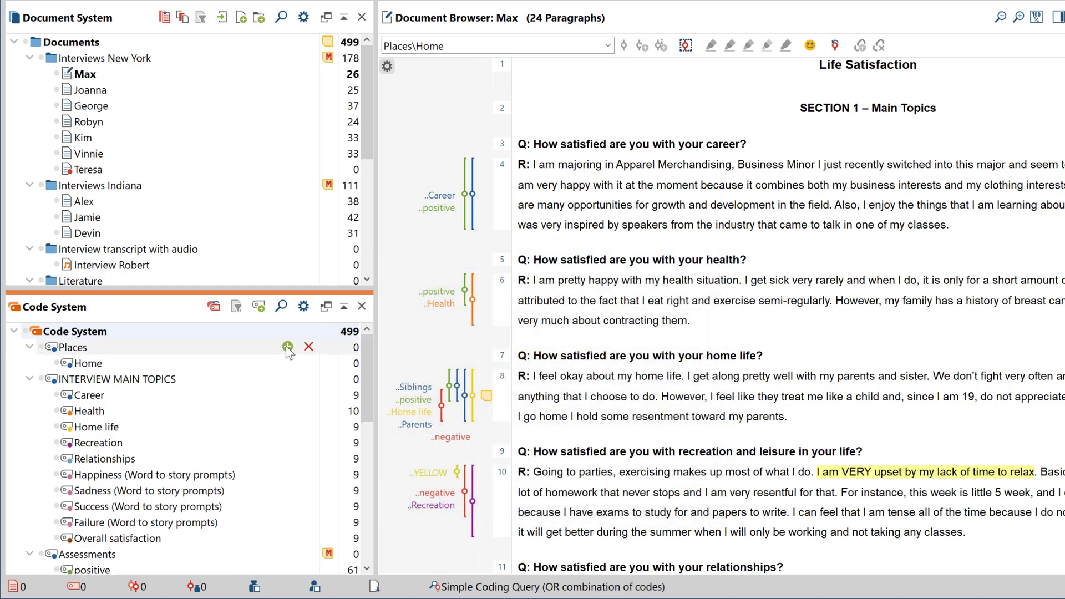
Step: Move Home out of Places and merge it into Home life, which becomes Home life (+)
mouse_move(135, 364)
left_mouse_down()
mouse_move(140, 352)
mouse_move(126, 348)
left_mouse_up()
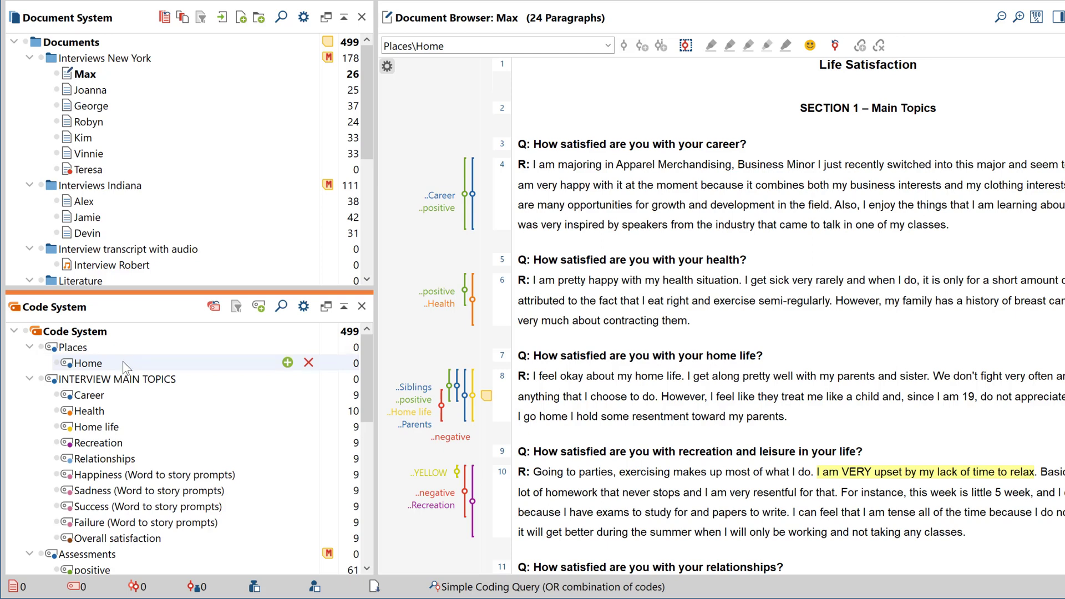
mouse_move(122, 361)
left_mouse_down()
mouse_move(151, 361)
mouse_move(174, 419)
mouse_move(294, 424)
left_mouse_up()
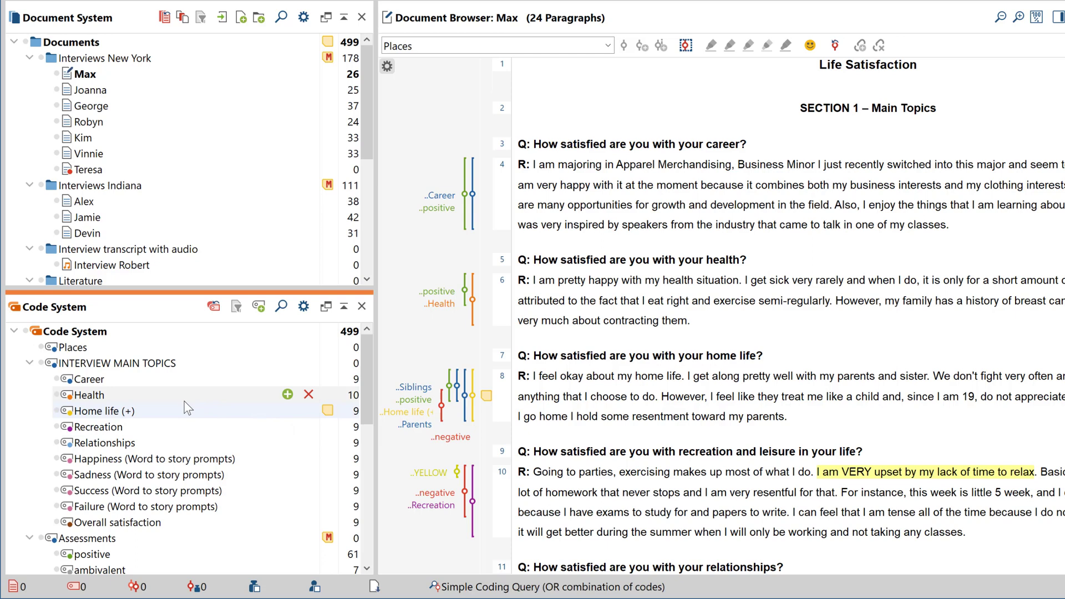
Step: Move the 9 coded segments from Home life (+) into Recreation, raising it to 18
right_click(158, 409)
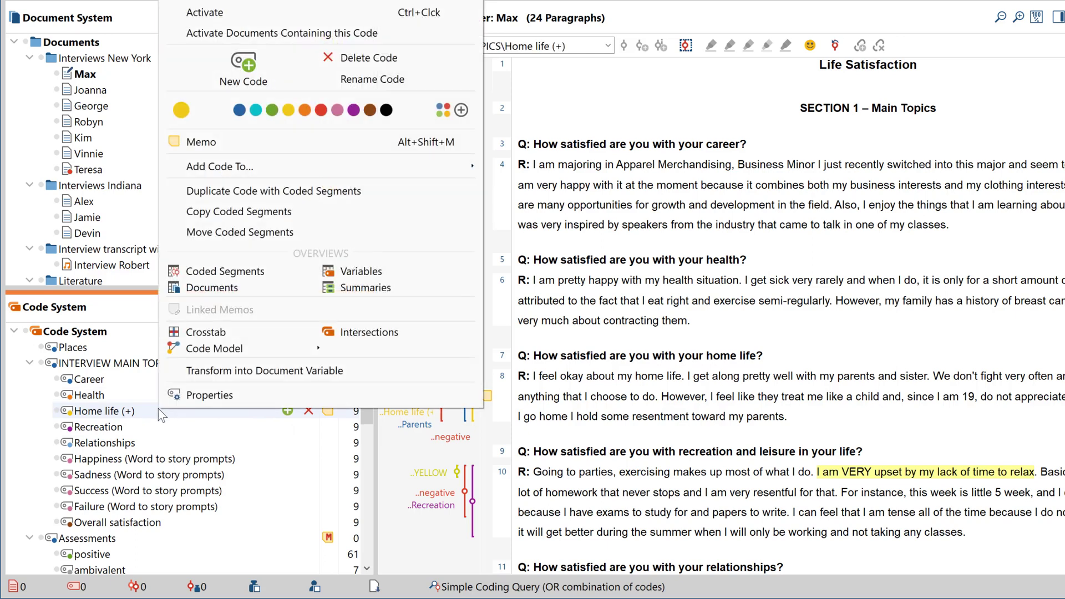
mouse_move(202, 350)
left_click(222, 233)
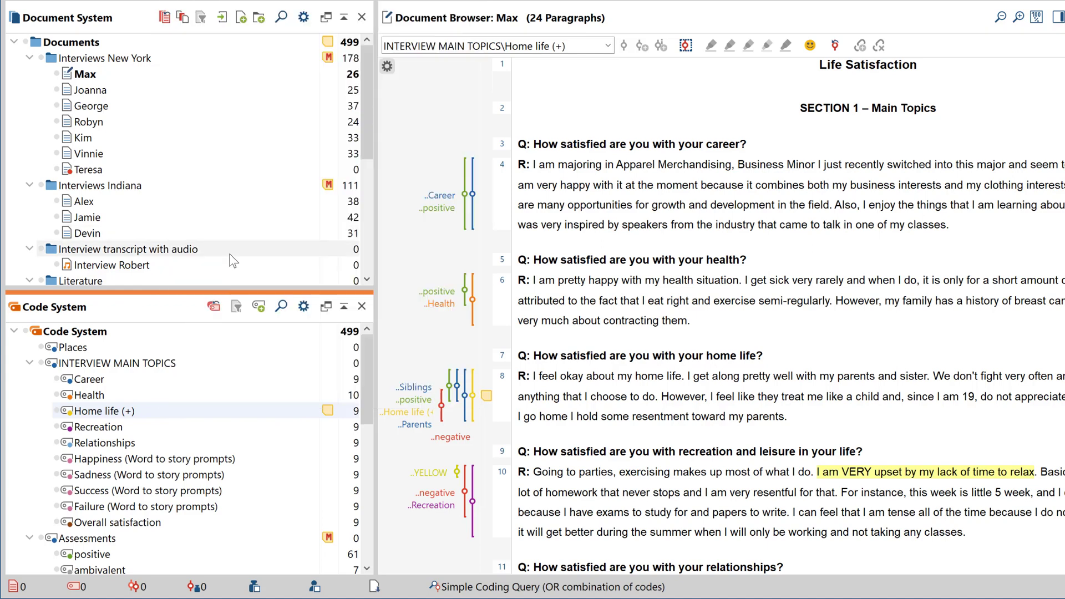
right_click(126, 427)
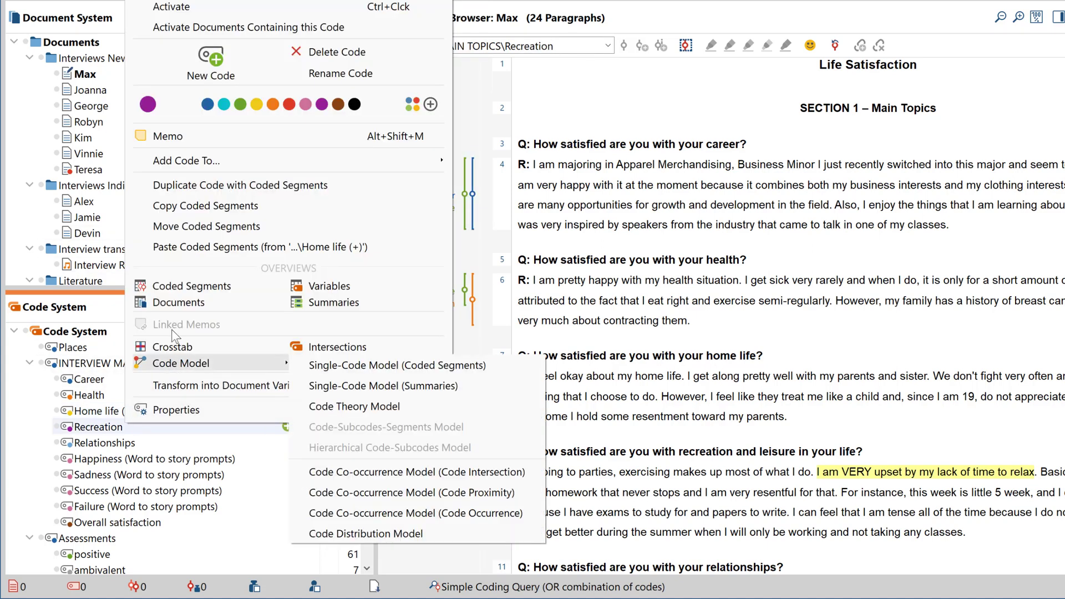
left_click(186, 248)
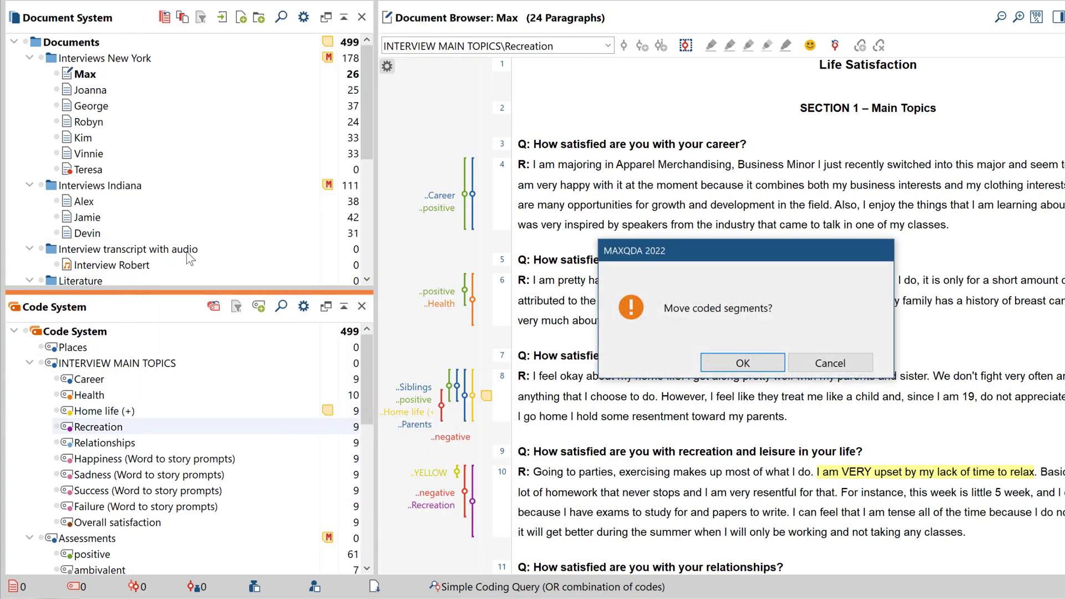
left_click(718, 361)
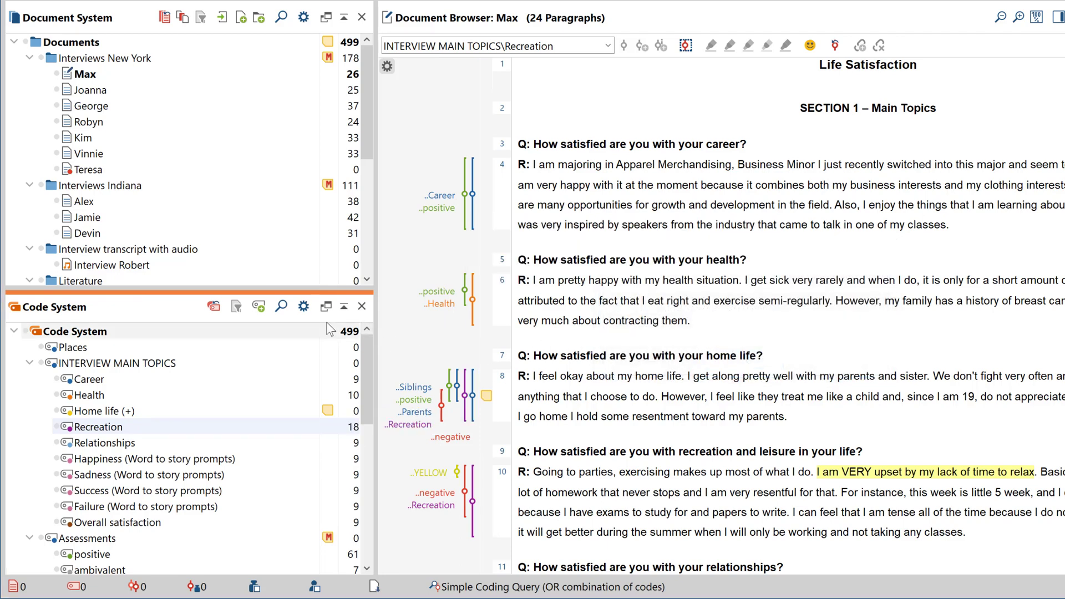
left_click(303, 306)
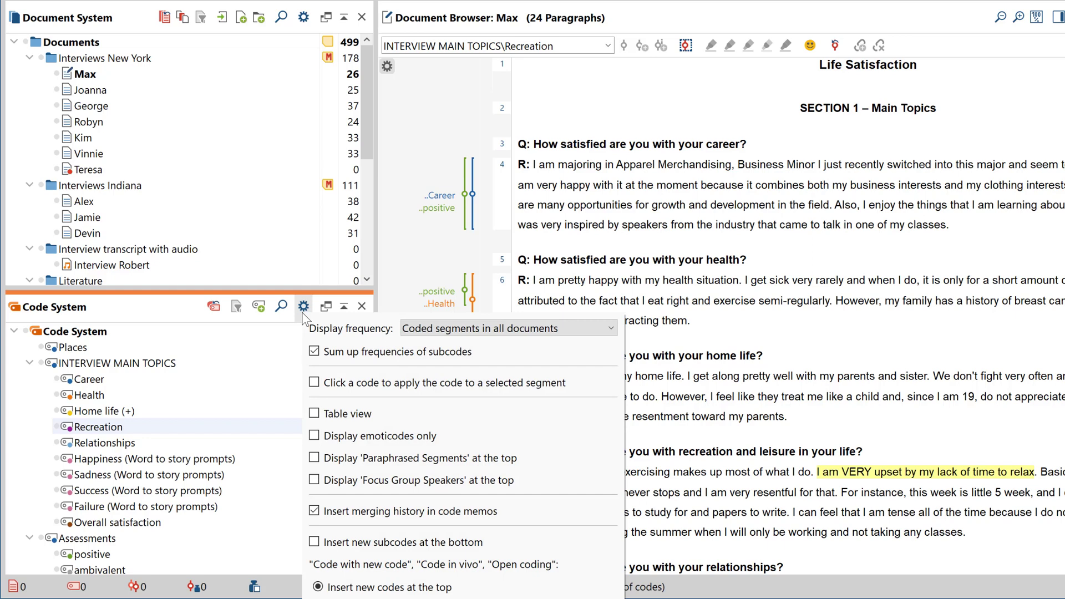
left_click(424, 332)
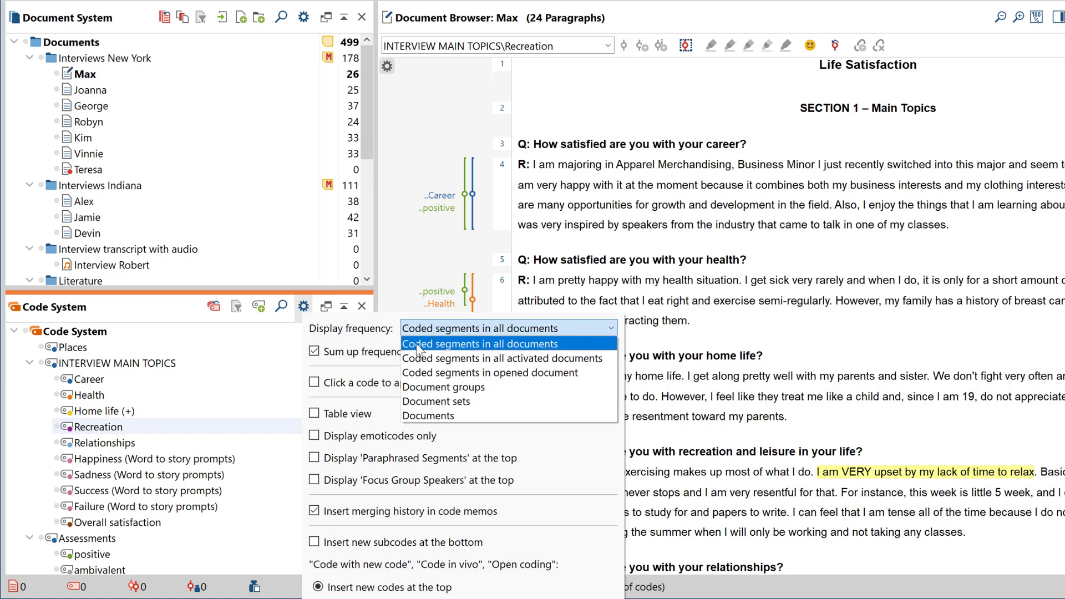
left_click(398, 310)
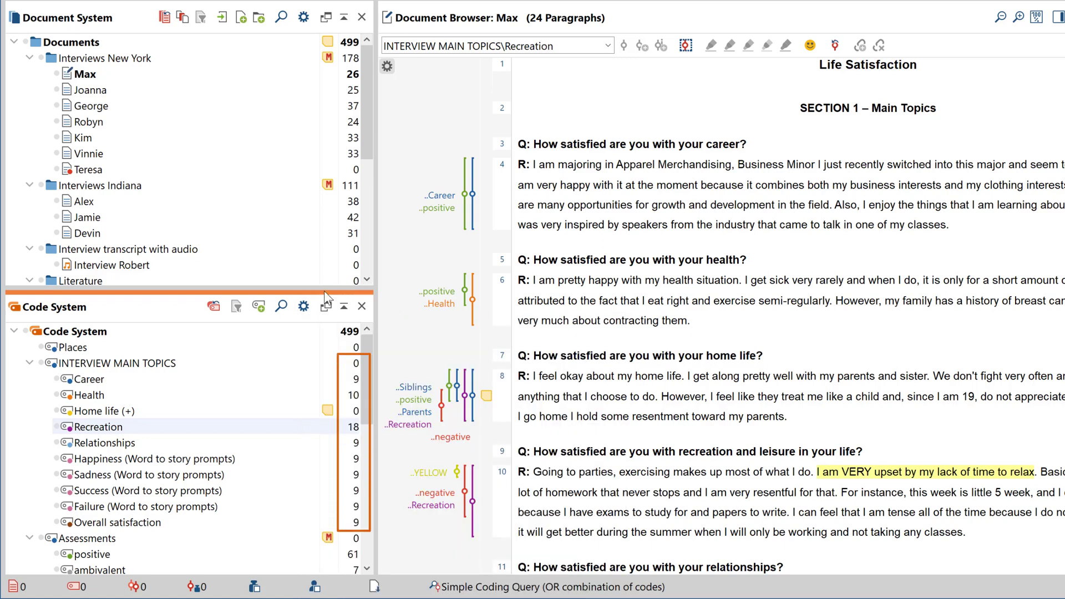
left_click(29, 364)
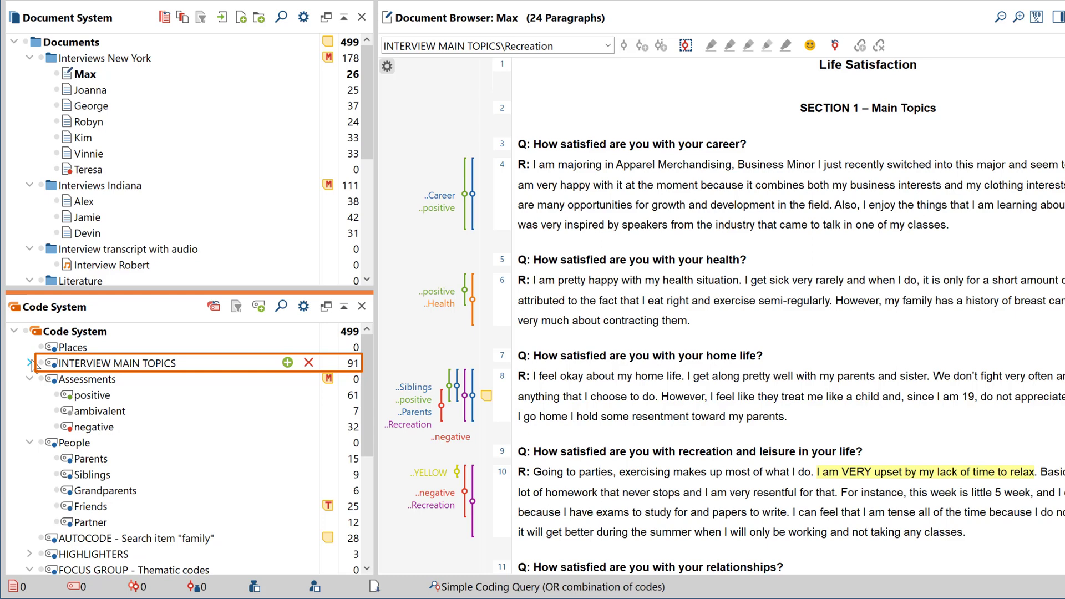
left_click(29, 364)
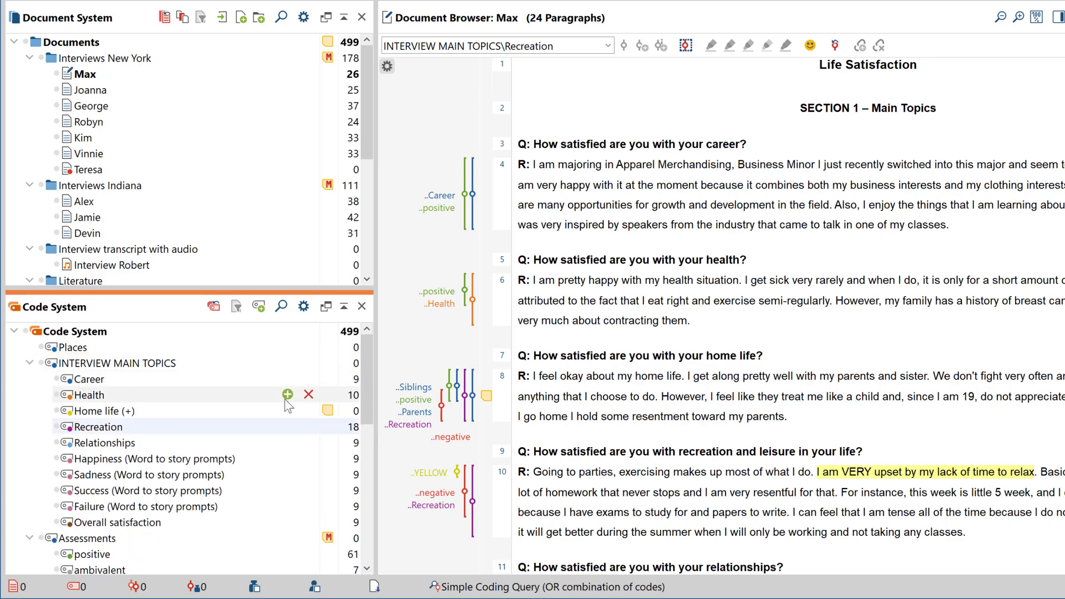
left_click_drag(364, 374, 367, 432)
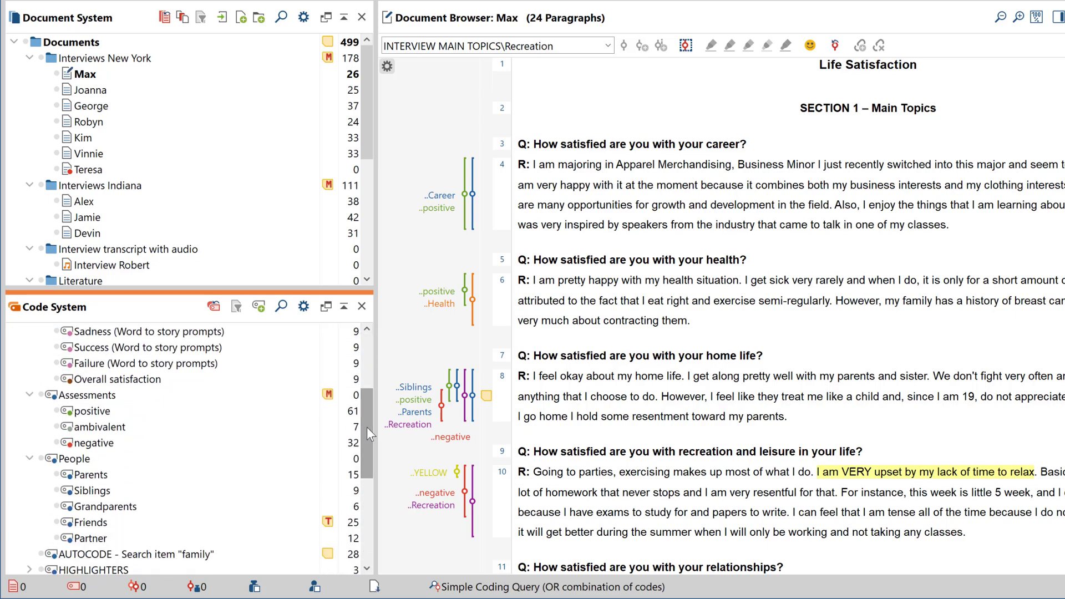
Step: Recolour People and its subcodes orange (#f07f3c), sampling the colour from the screen
right_click(134, 458)
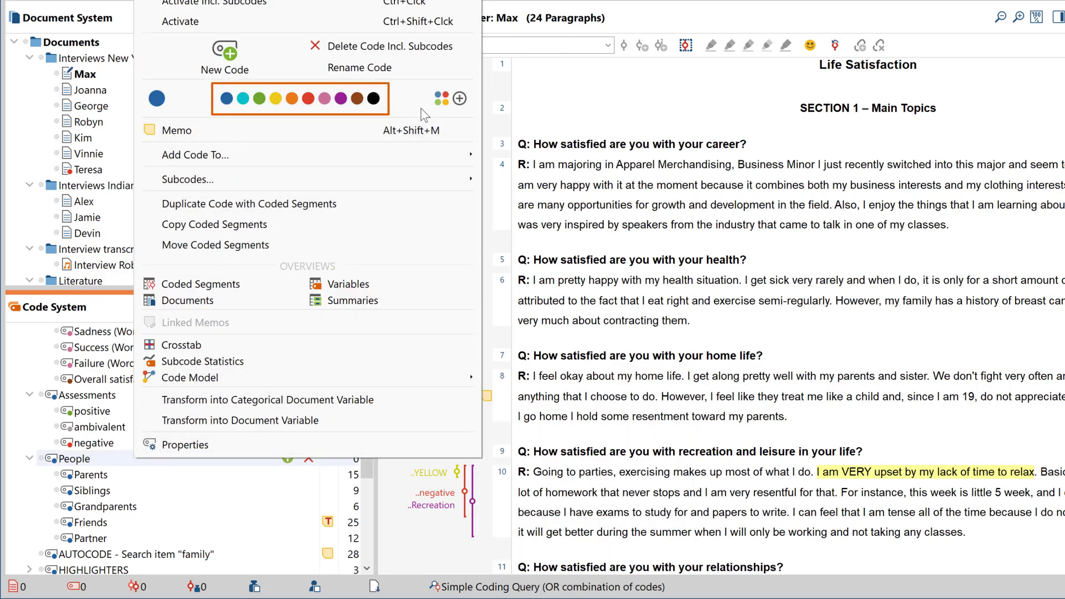
left_click(458, 100)
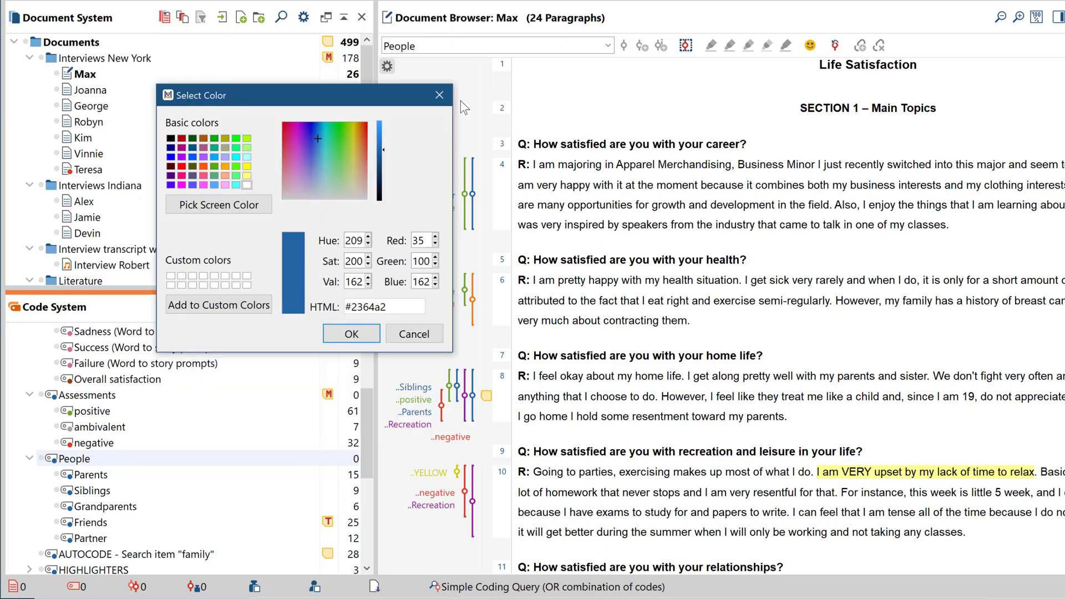
left_click(239, 208)
left_click(123, 291)
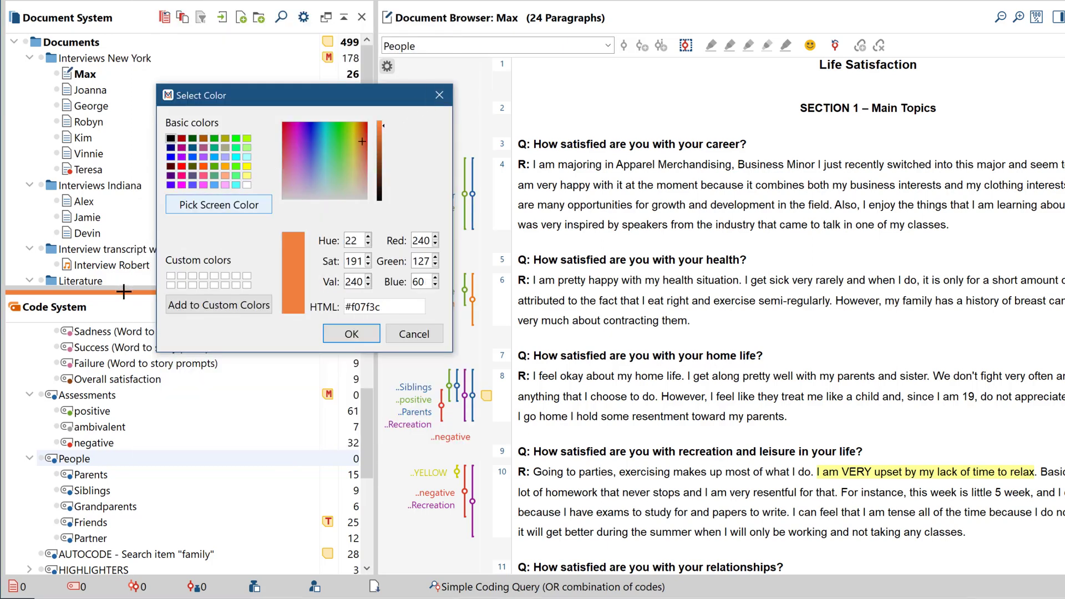
left_click(329, 327)
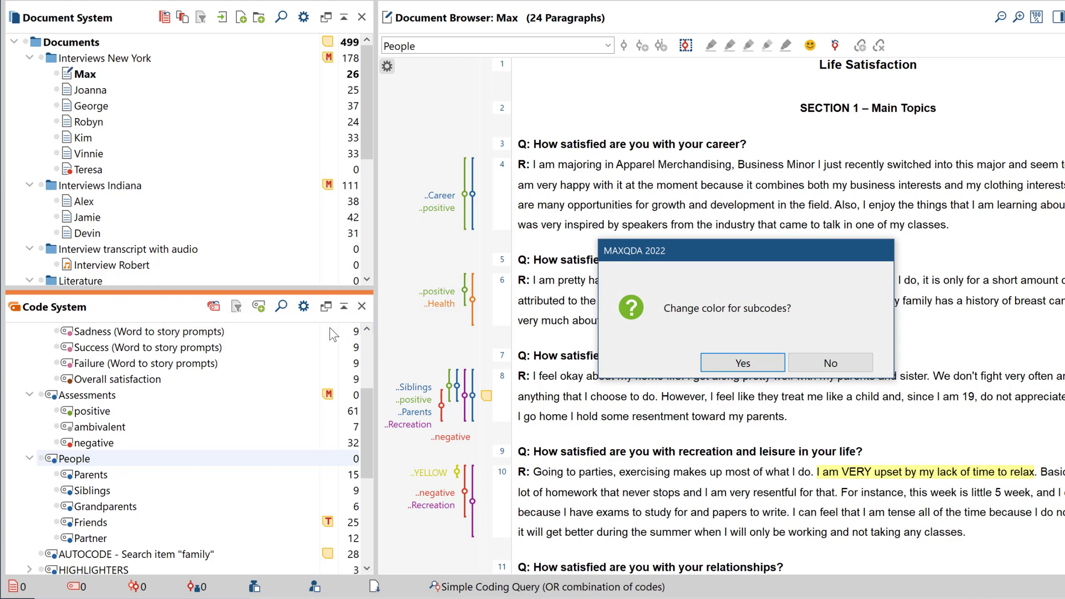
left_click(715, 363)
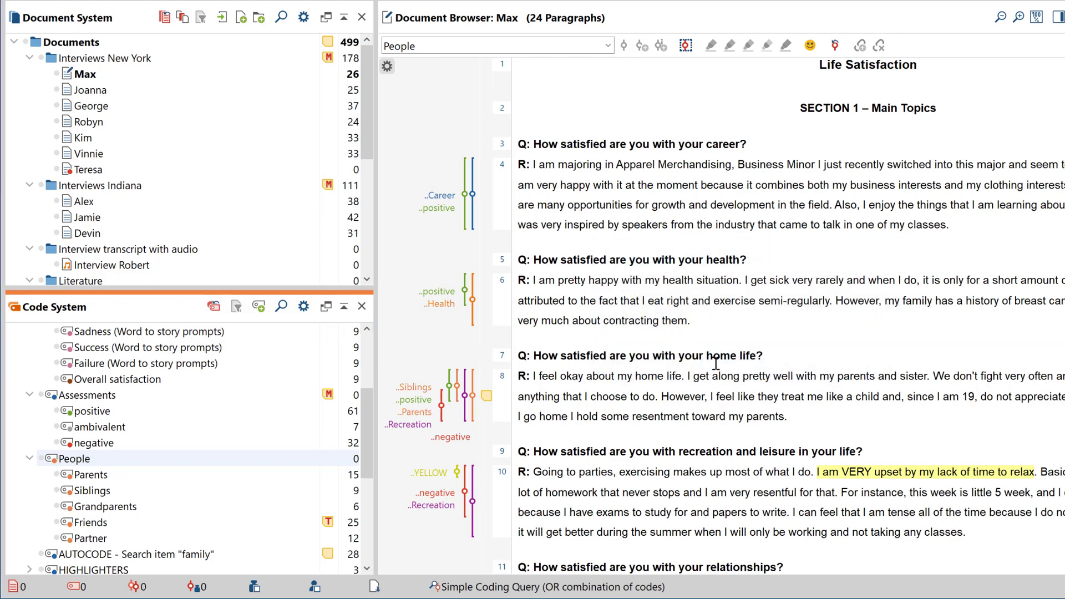
Step: Copy People's subcodes Parents, Siblings, Grandparents, Friends and Partner into Relationships
right_click(100, 459)
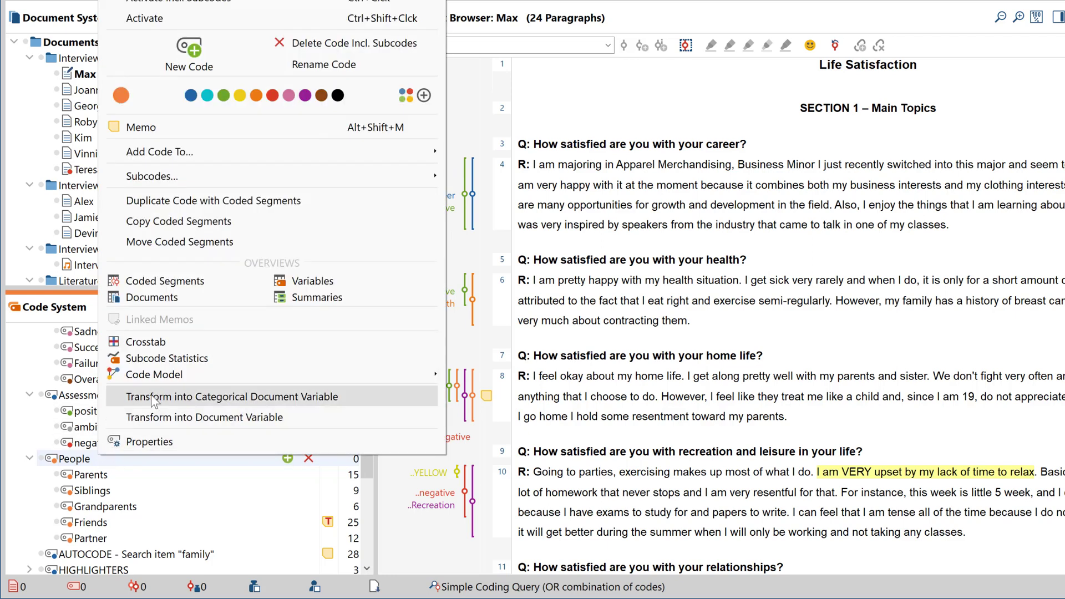
mouse_move(268, 178)
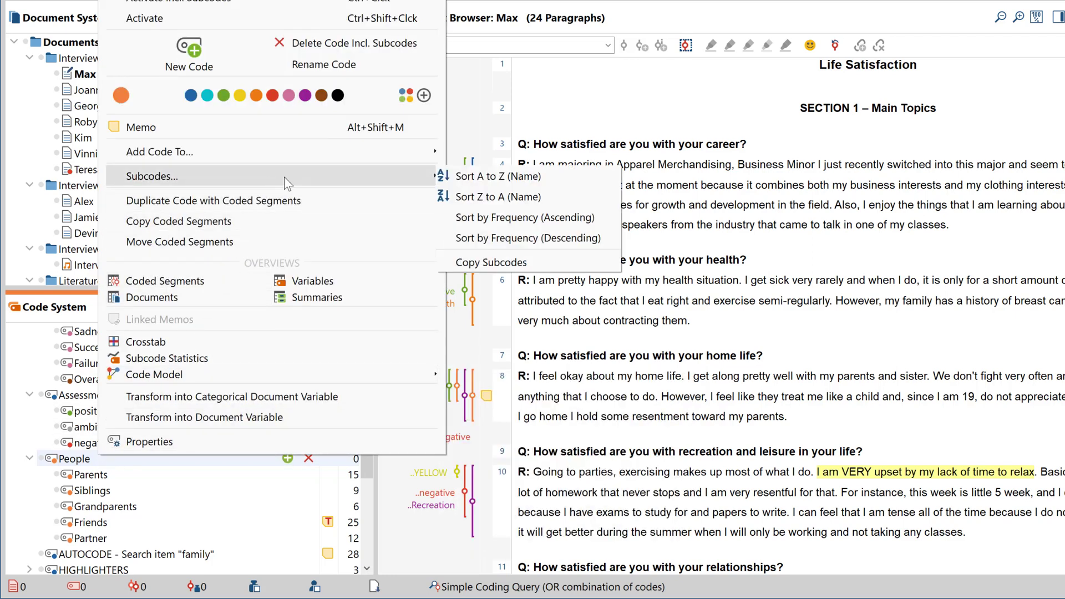
left_click(467, 262)
left_click_drag(365, 417, 367, 380)
right_click(119, 427)
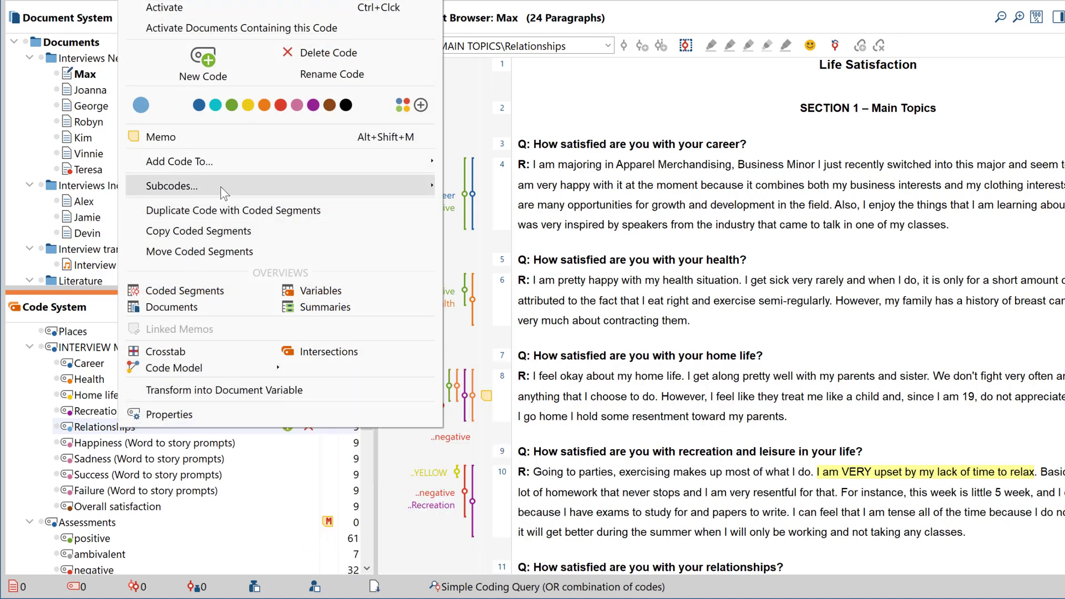
mouse_move(302, 183)
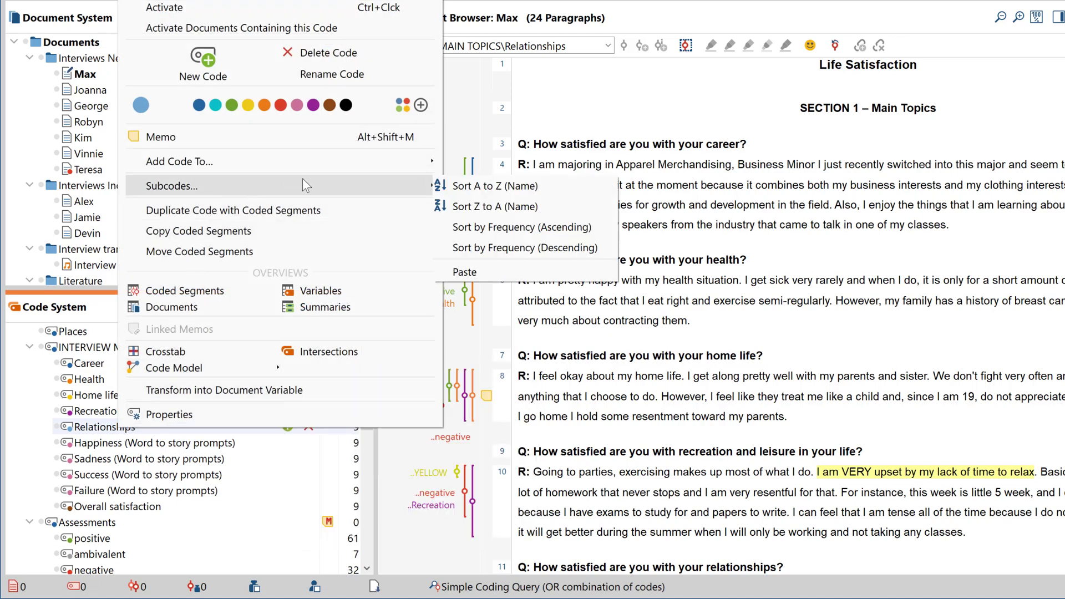
left_click(464, 272)
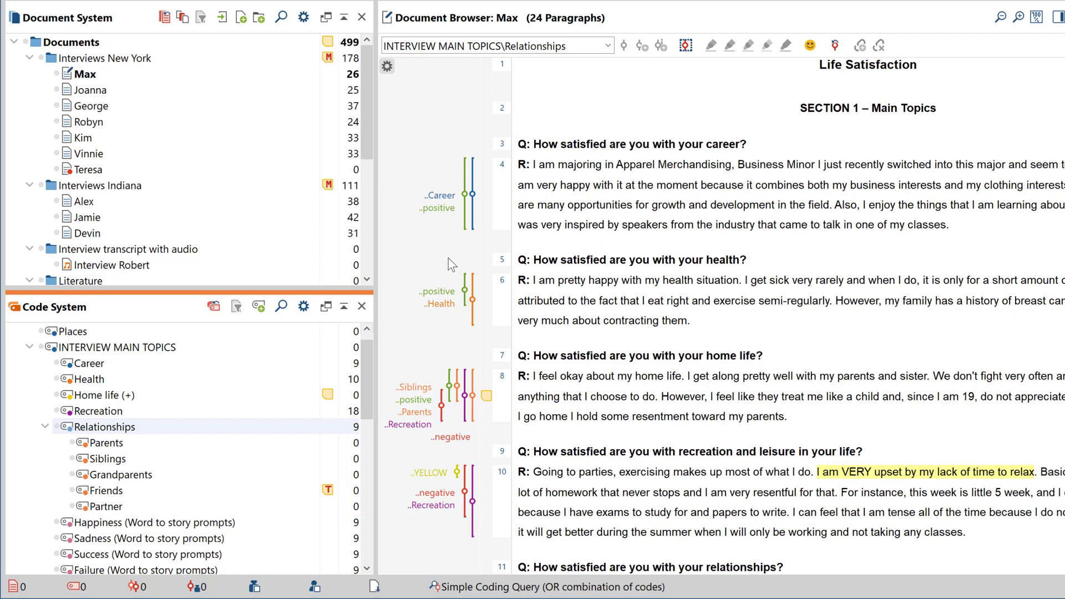
Step: Move Parents, Siblings and Grandparents under Home life (+), then open the Code System display options
left_click(87, 444)
left_click(86, 459)
left_click(86, 475)
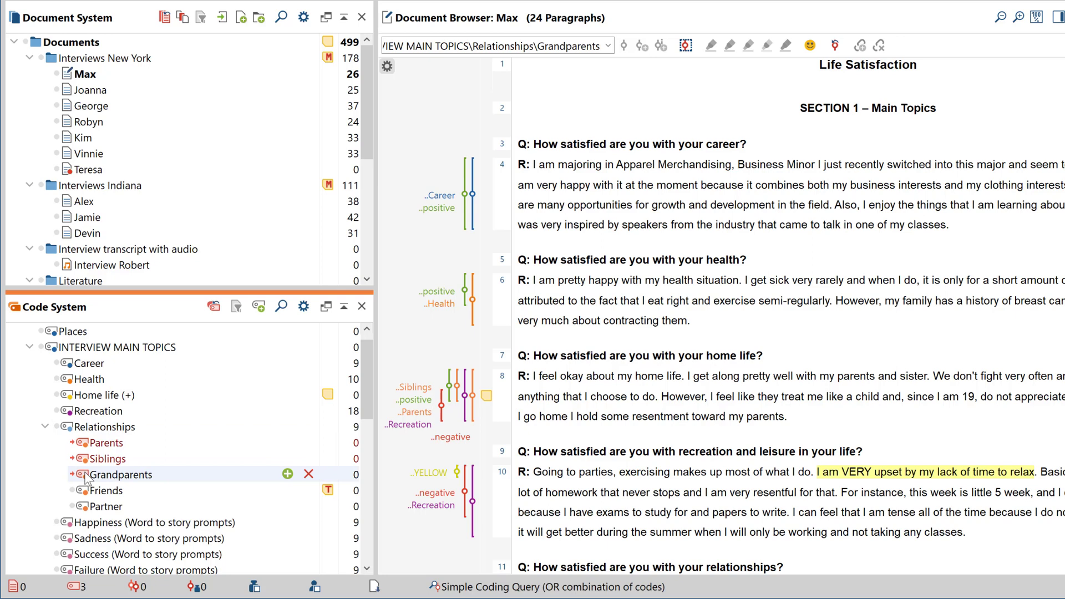
right_click(98, 396)
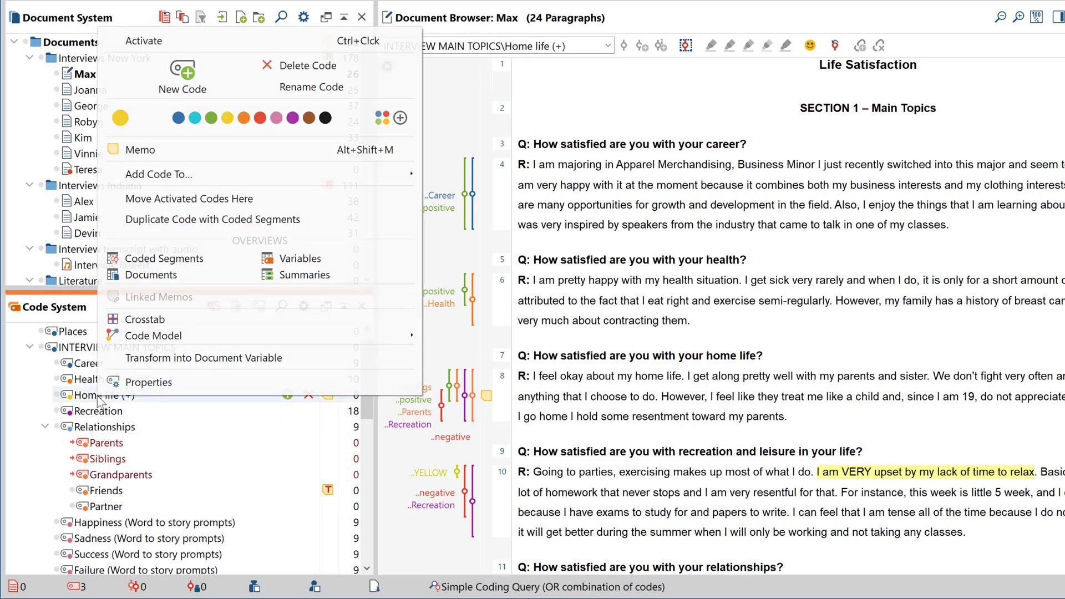
left_click(183, 200)
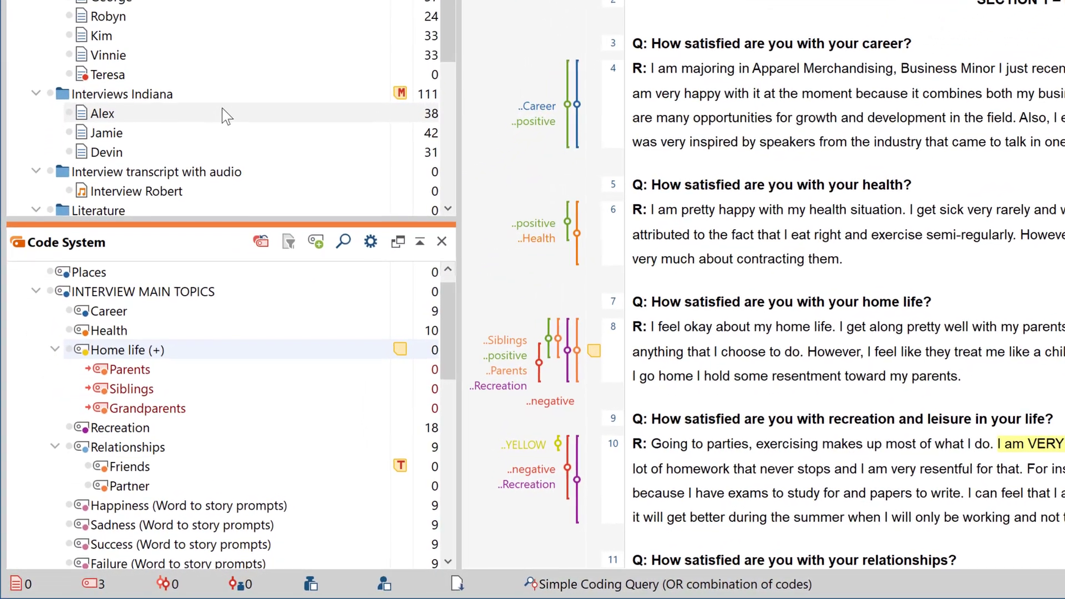
left_click(373, 239)
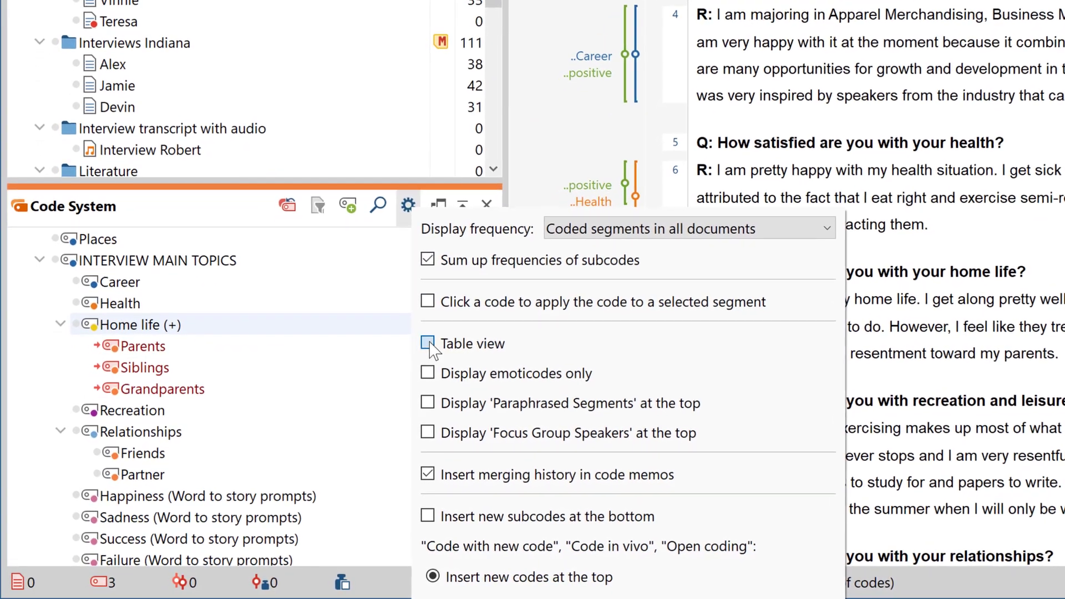
Step: Switch the Code System to table view sorted by coded segments, highest first
left_click(425, 345)
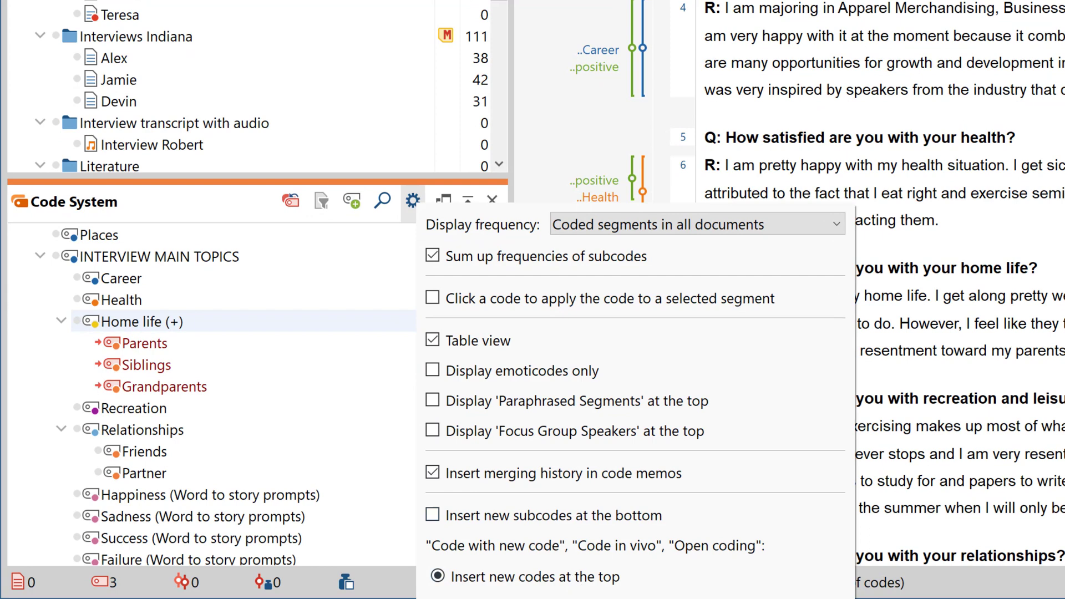
key("Escape")
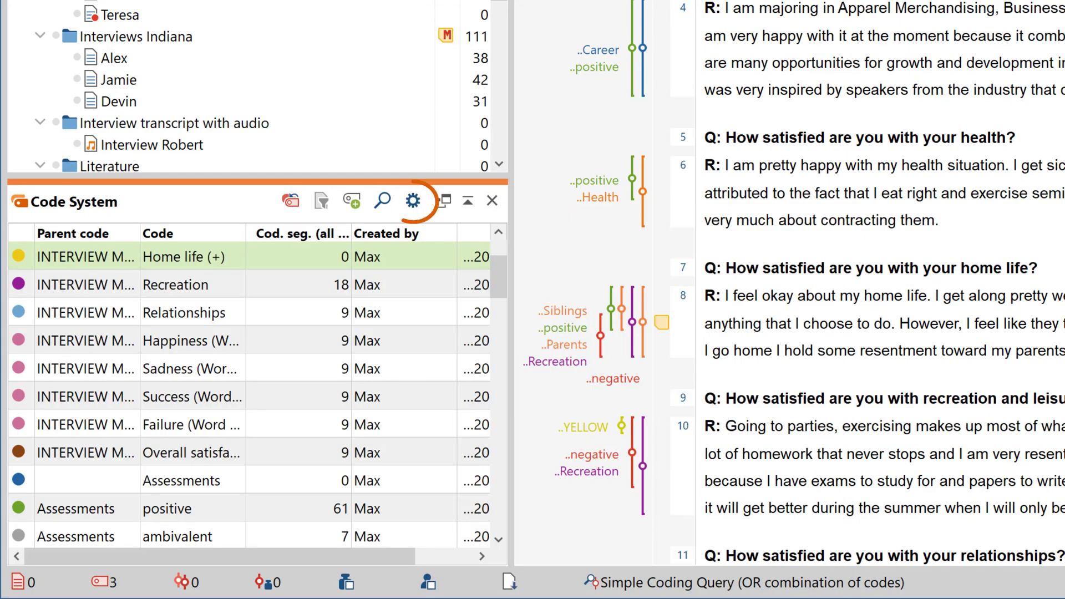
left_click(316, 233)
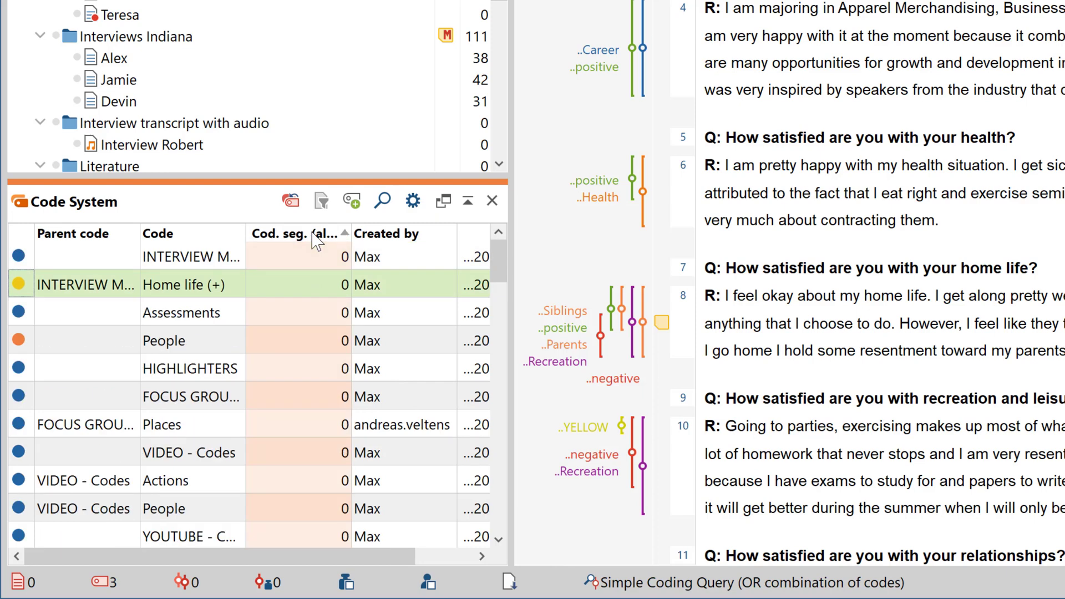
left_click(316, 234)
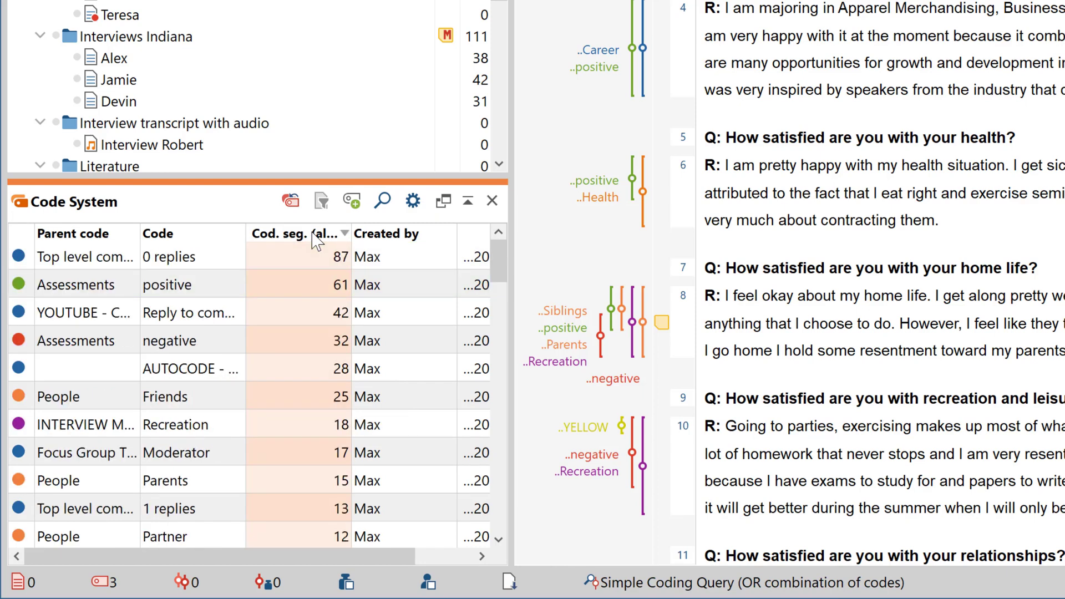
Step: Filter the Cod. seg. column to counts greater than 0 and sort it descending
right_click(313, 236)
left_click(333, 268)
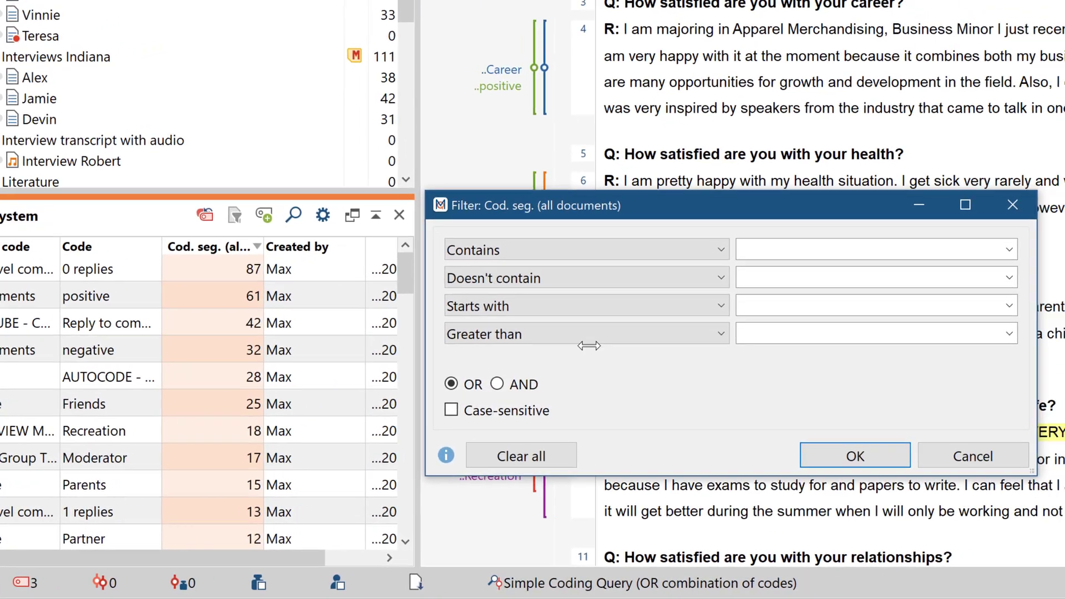
left_click(757, 332)
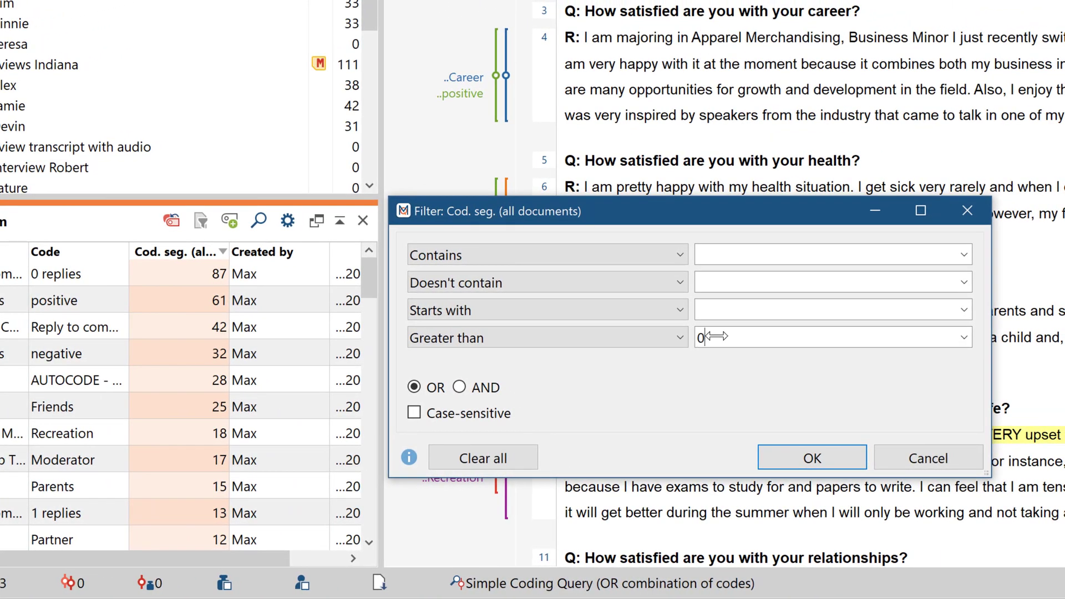
left_click(775, 459)
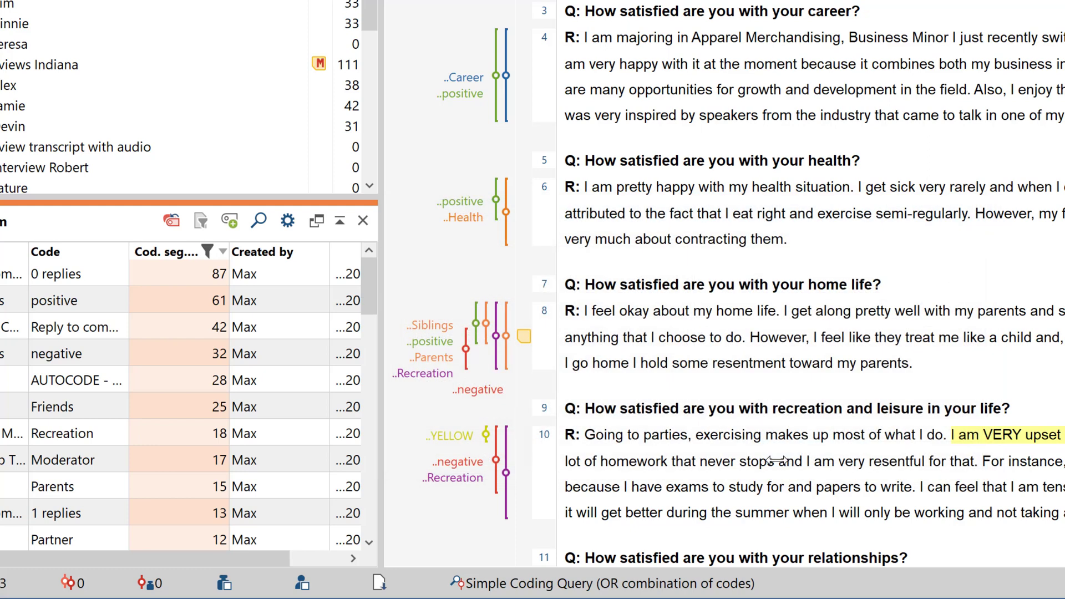
left_click(175, 255)
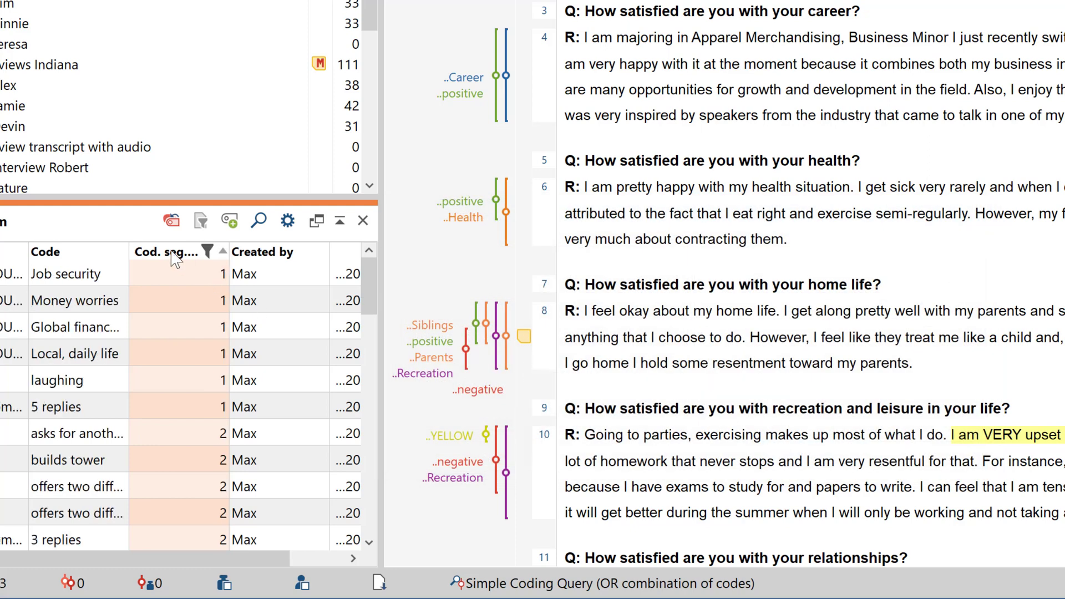
left_click(175, 255)
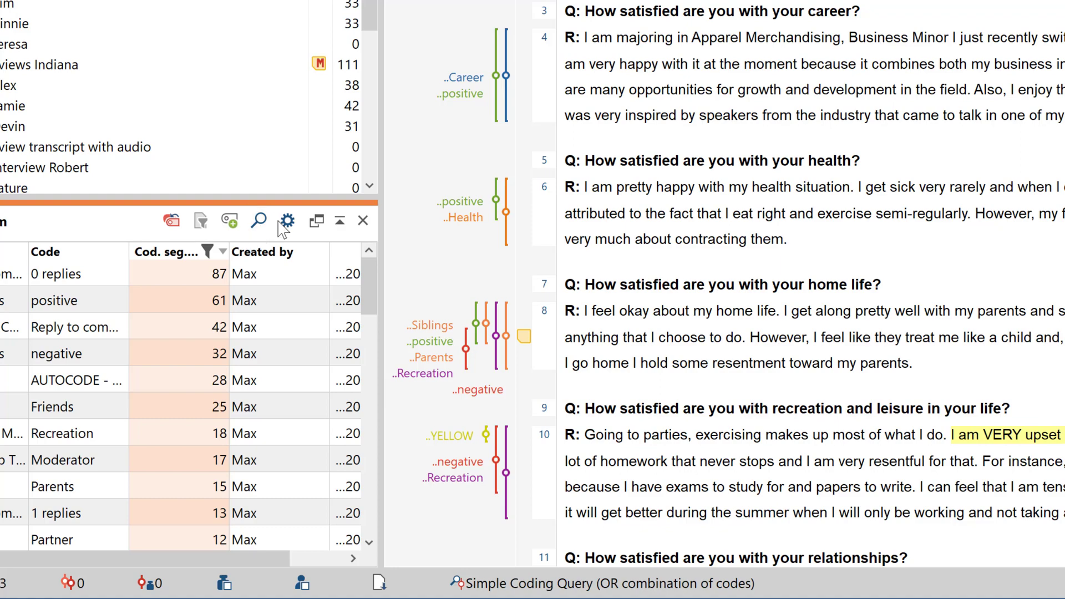
left_click(283, 222)
Step: Return to the code tree and activate Happiness, Sadness, Success and Failure
left_click(295, 351)
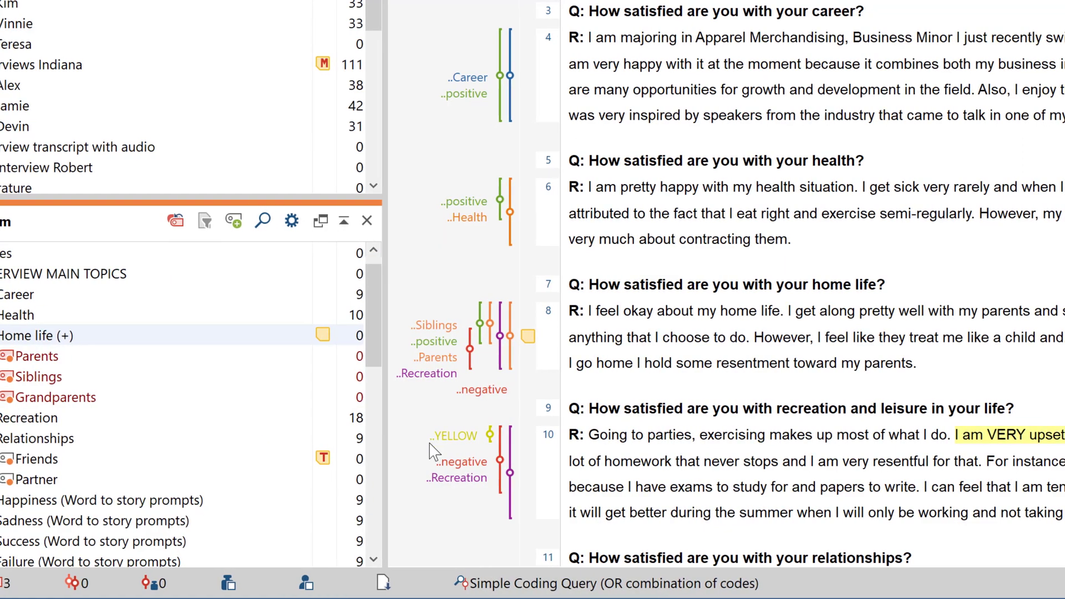
left_click_drag(375, 315, 372, 382)
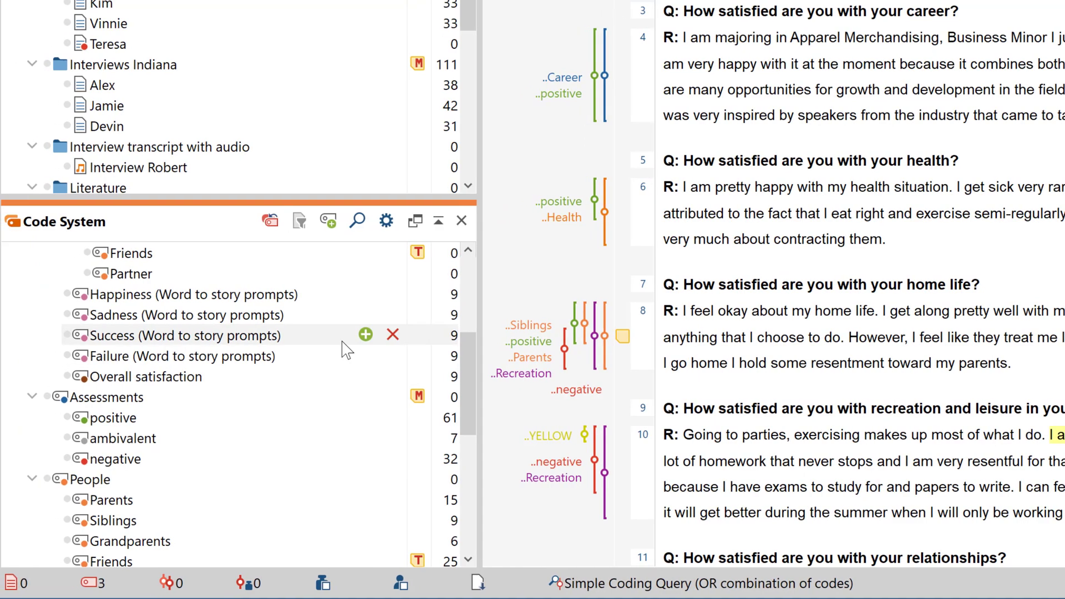
left_click(88, 300, "ctrl")
left_click(88, 320, "ctrl")
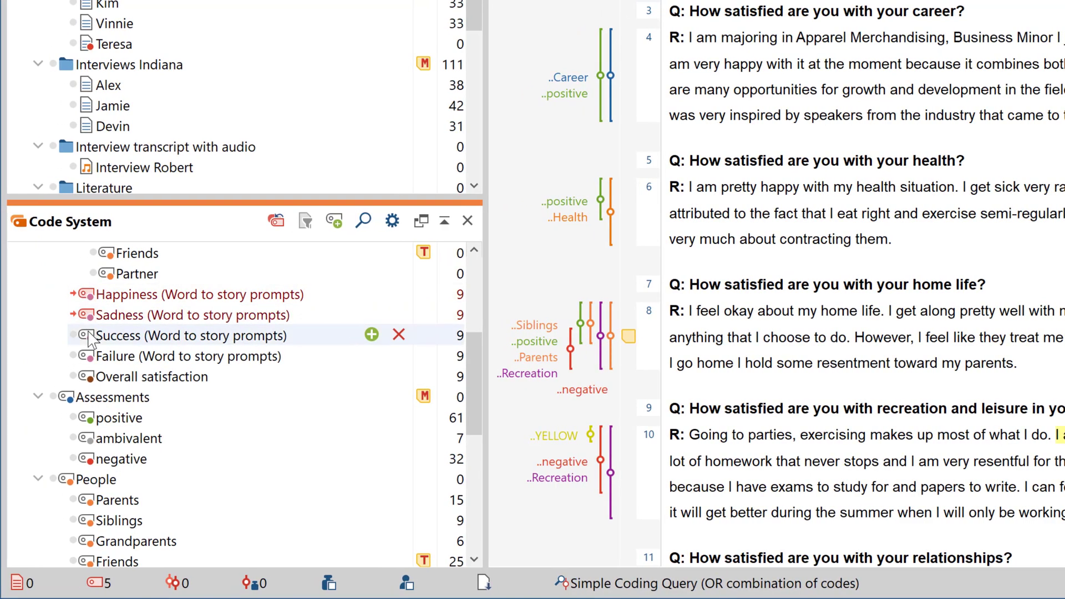
left_click(87, 341, "ctrl")
left_click(89, 361, "ctrl")
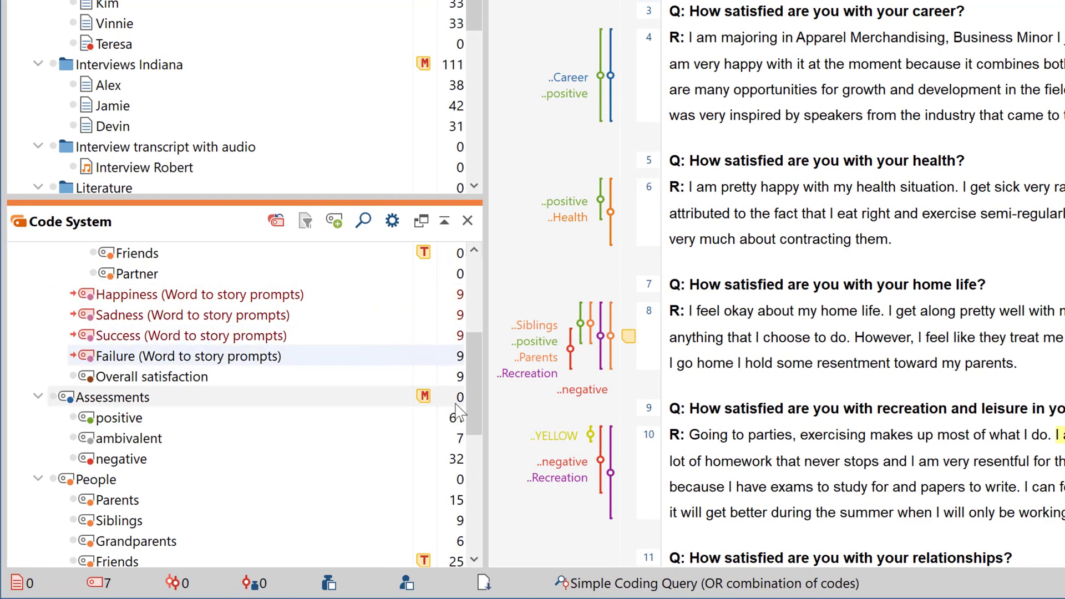
left_click_drag(473, 375, 470, 490)
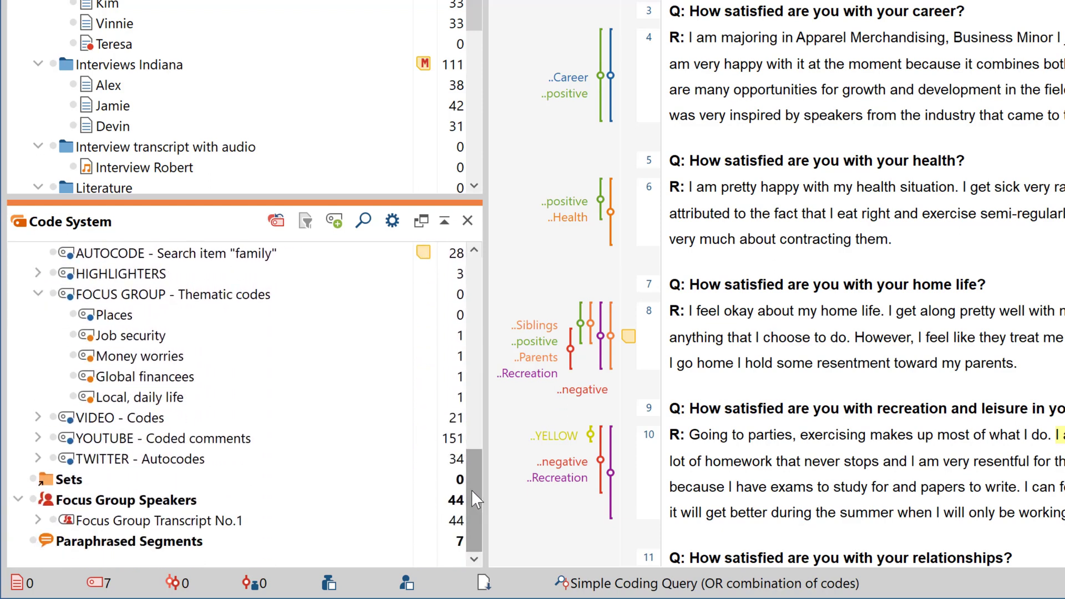
Step: Create Set 1 from the activated codes and remove Parents, Siblings and Grandparents from it
right_click(117, 481)
left_click(168, 583)
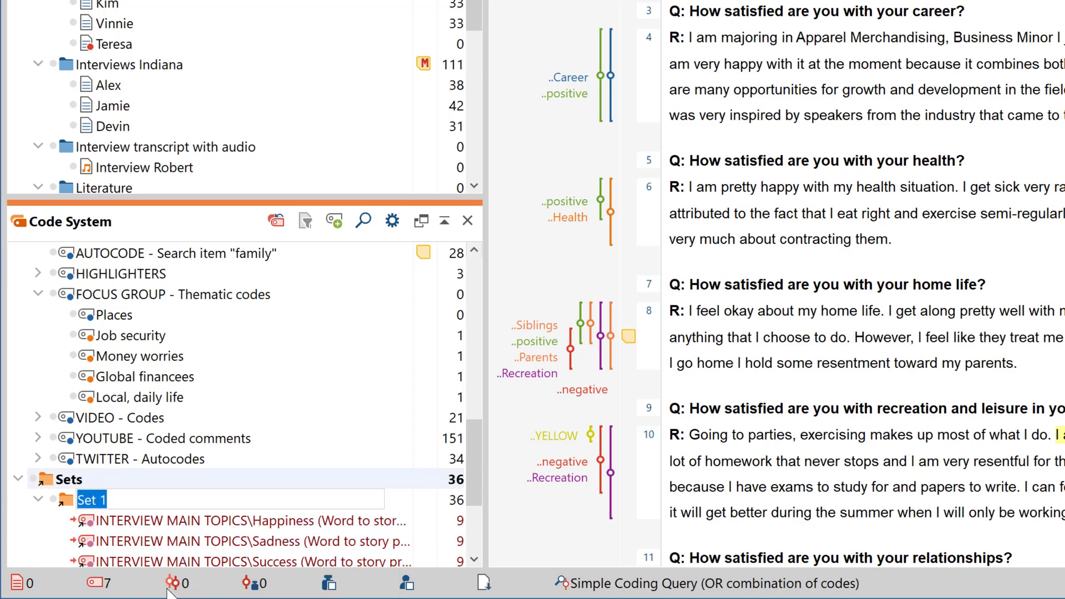
scroll(235, 493, "down", 2)
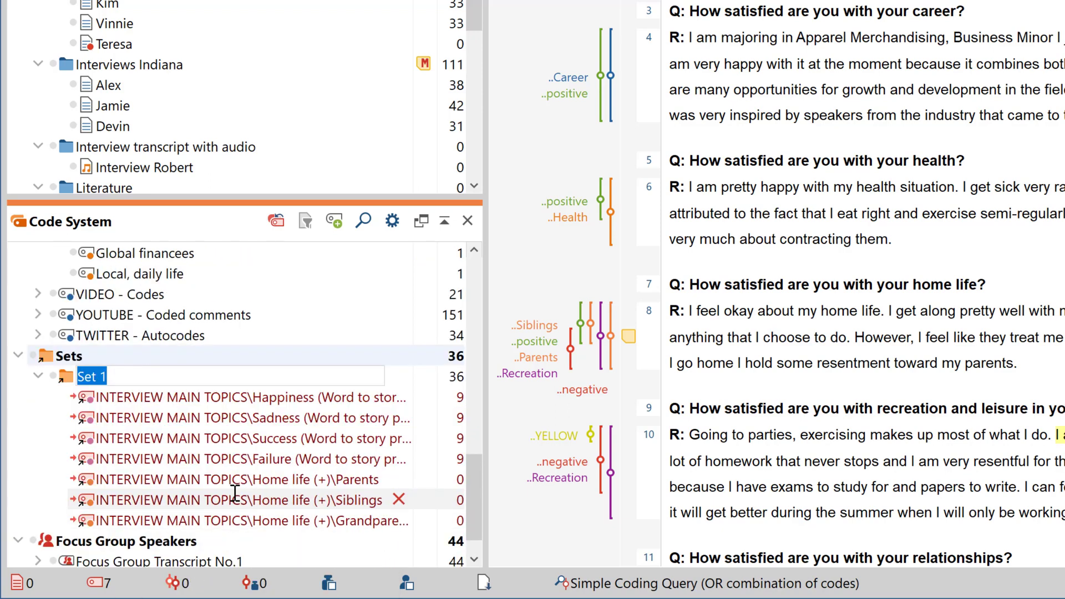
key("Return")
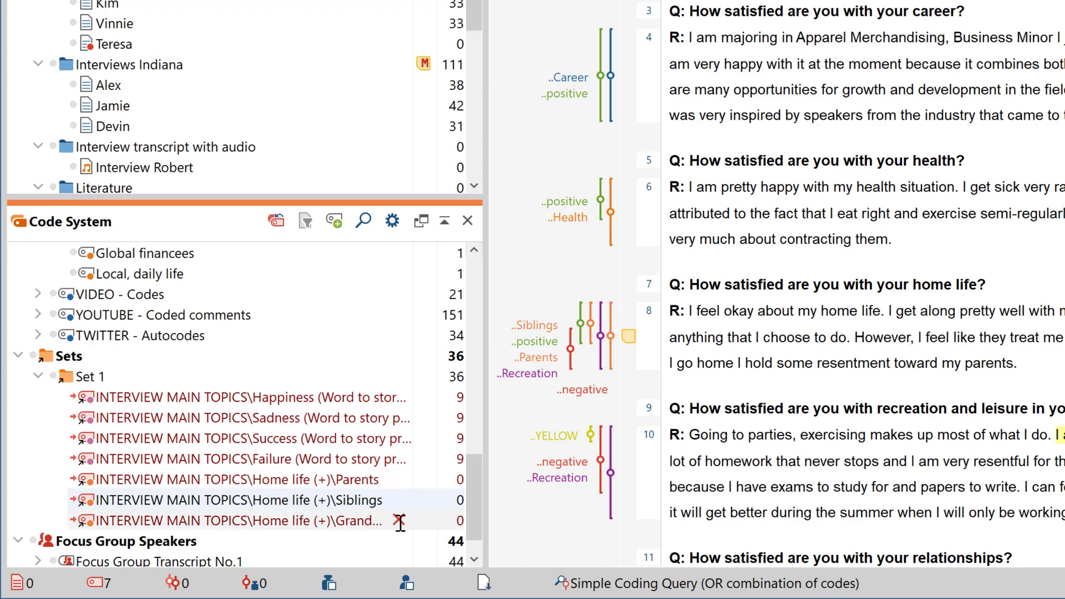
left_click(399, 520)
left_click(333, 553)
left_click(399, 499)
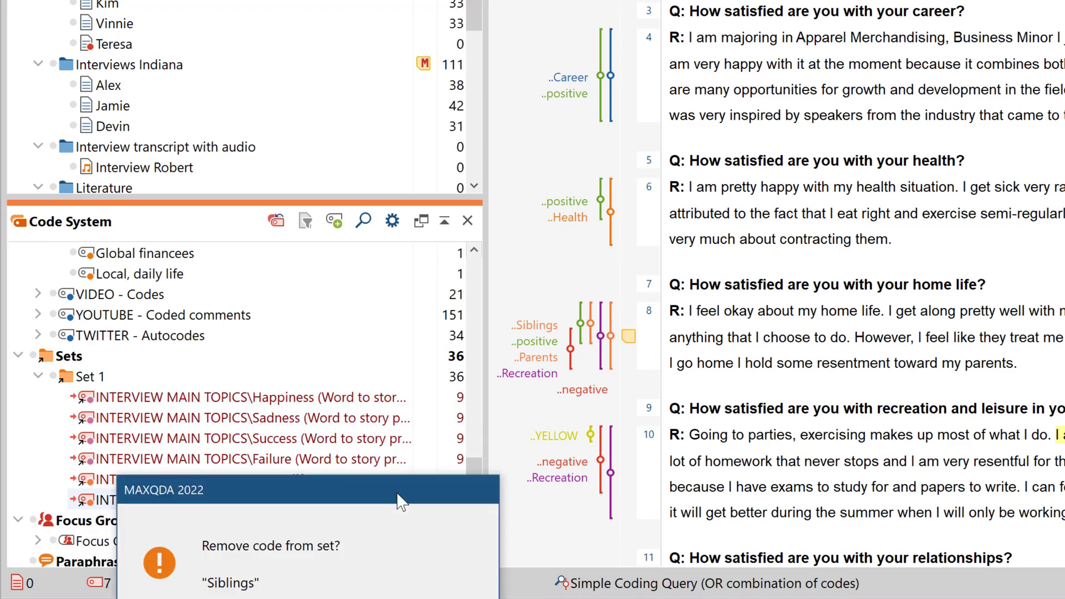
key("Return")
left_click(399, 479)
key("Return")
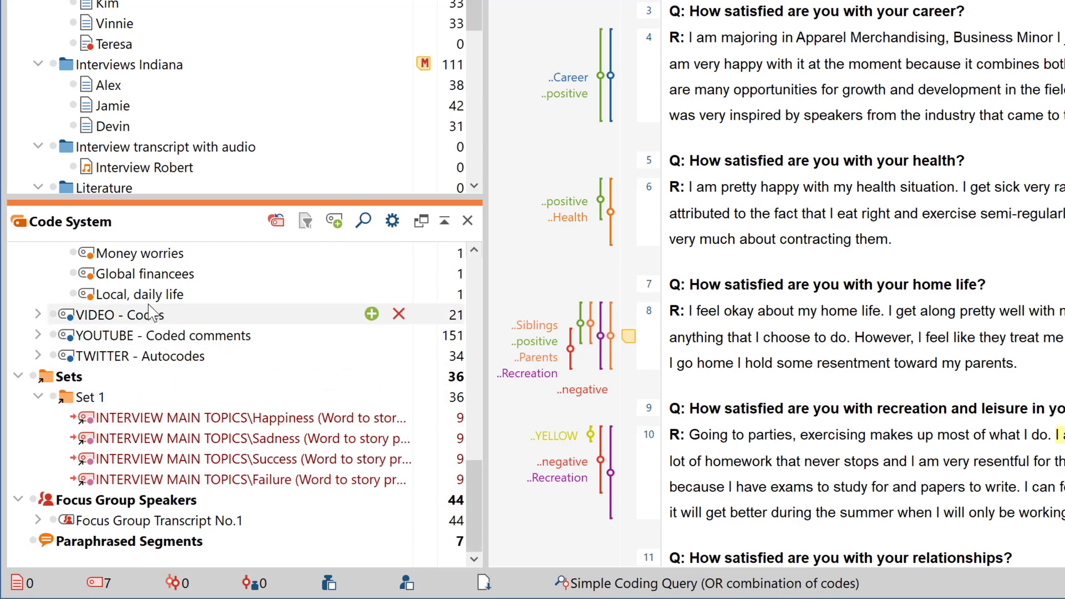
Step: Add Local, daily life to Set 1 and place INTERVIEW MAIN TOPICS with subcodes on a Creative Coding map
left_click_drag(126, 303, 136, 399)
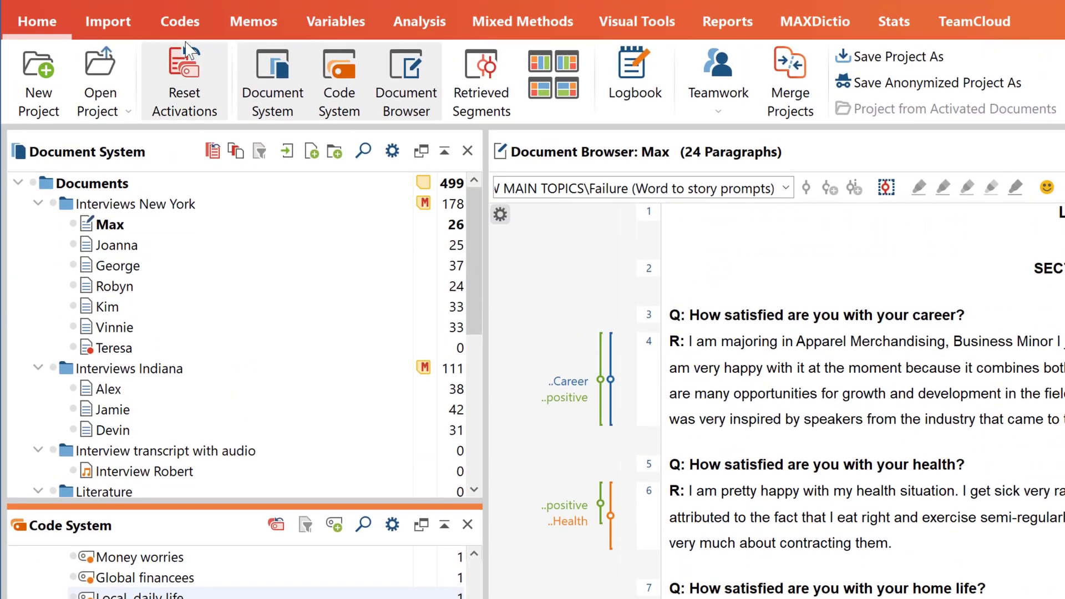
left_click(181, 23)
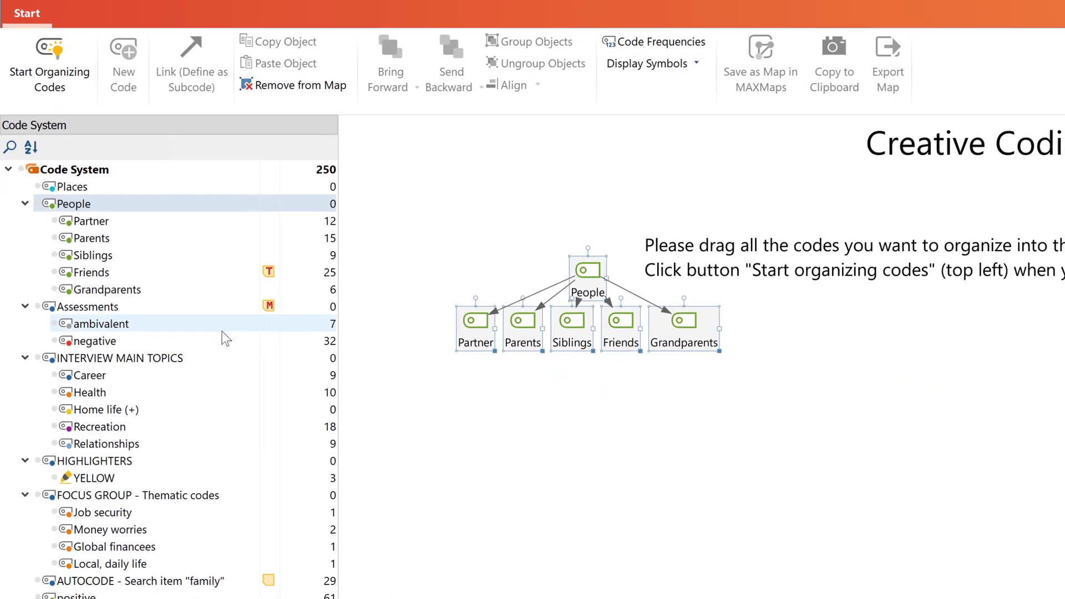
left_click_drag(211, 420, 896, 554)
left_click_drag(715, 444, 763, 343)
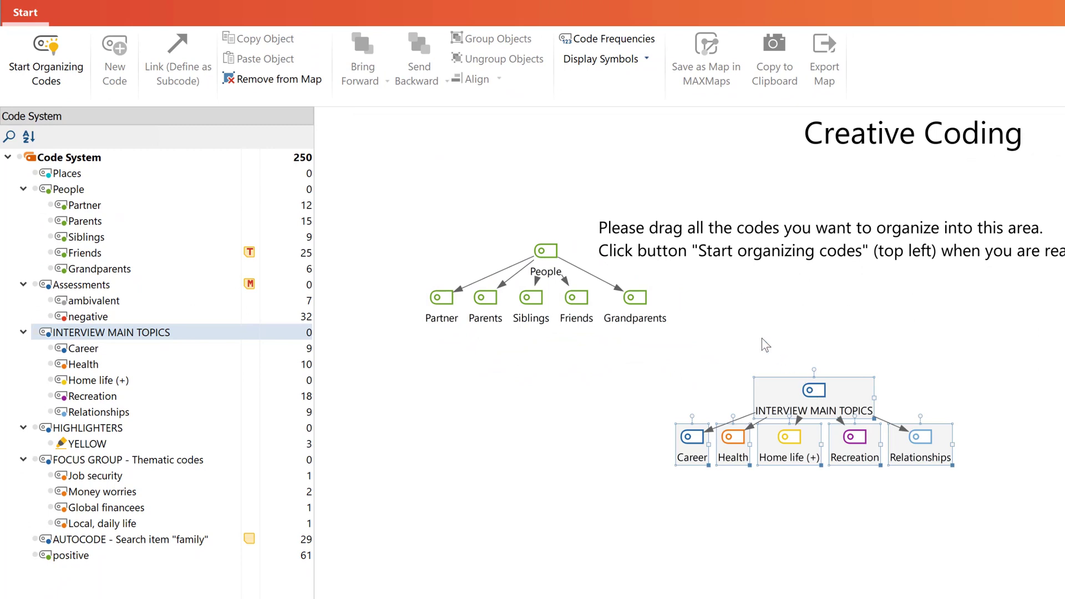
Step: Merge Relationships into Home life (+) and detach Home life (+) from INTERVIEW MAIN TOPICS
left_click(46, 58)
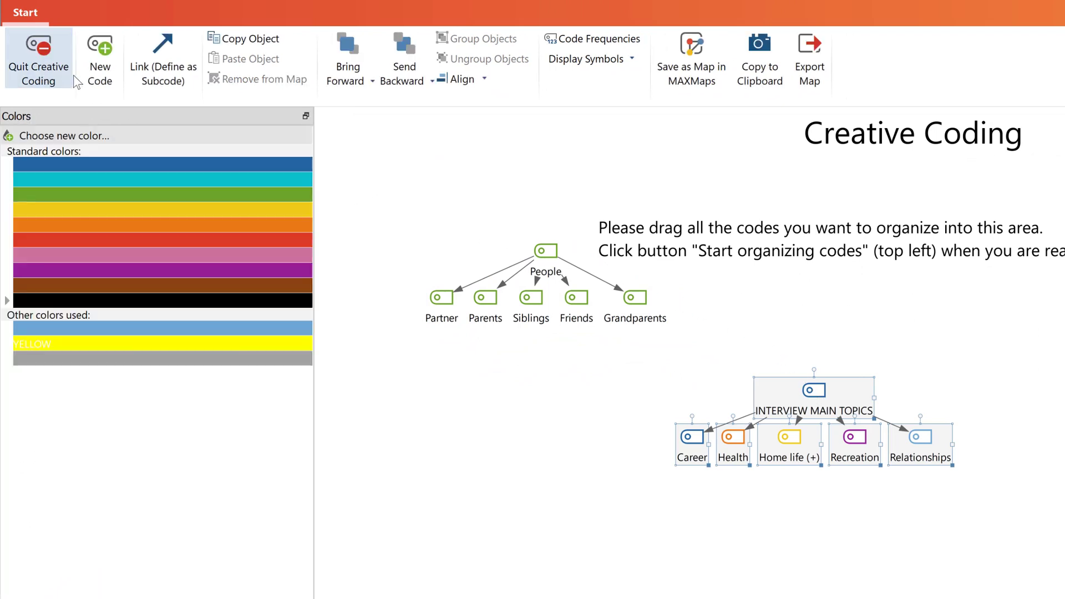
left_click_drag(909, 430, 539, 368)
left_click(820, 437)
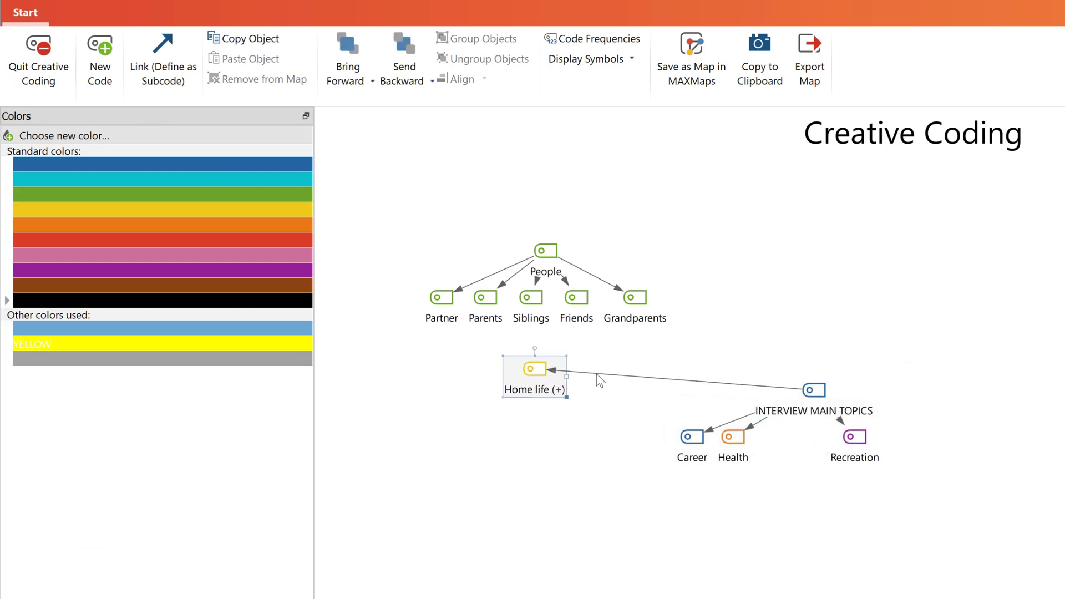
right_click(597, 375)
left_click(612, 384)
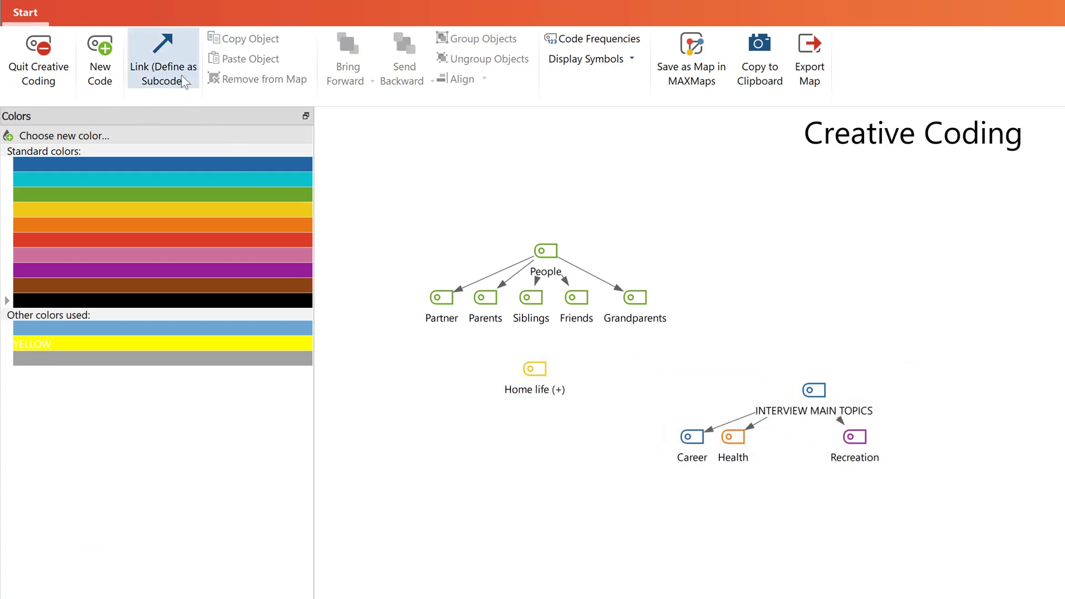
Step: Make Parents and Siblings subcodes of Home life (+) and apply the map to the code system
left_click_drag(485, 299, 534, 370)
left_click_drag(530, 300, 635, 322)
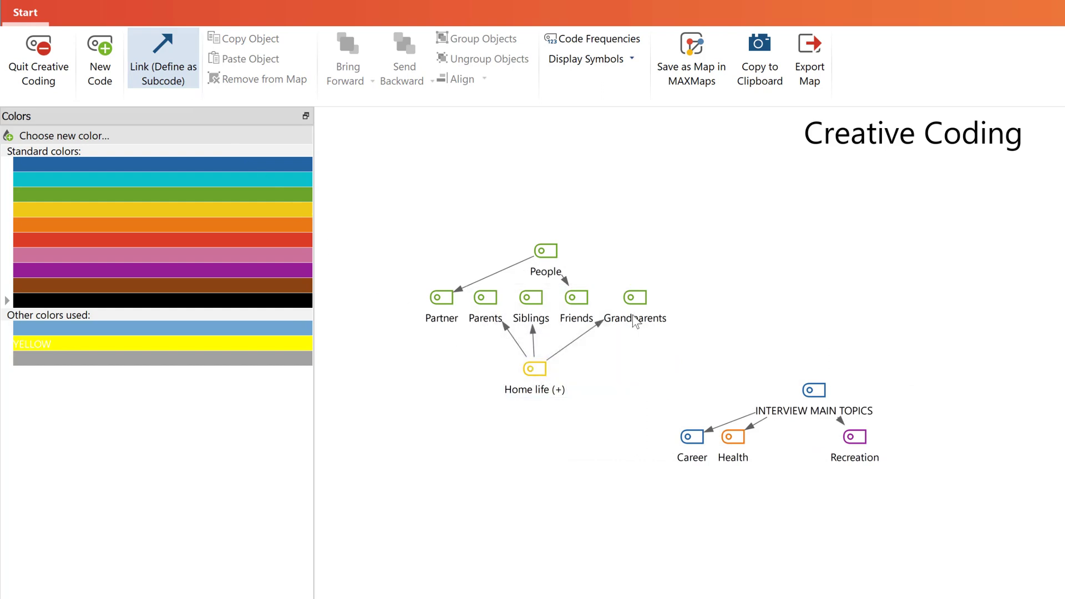
left_click(58, 78)
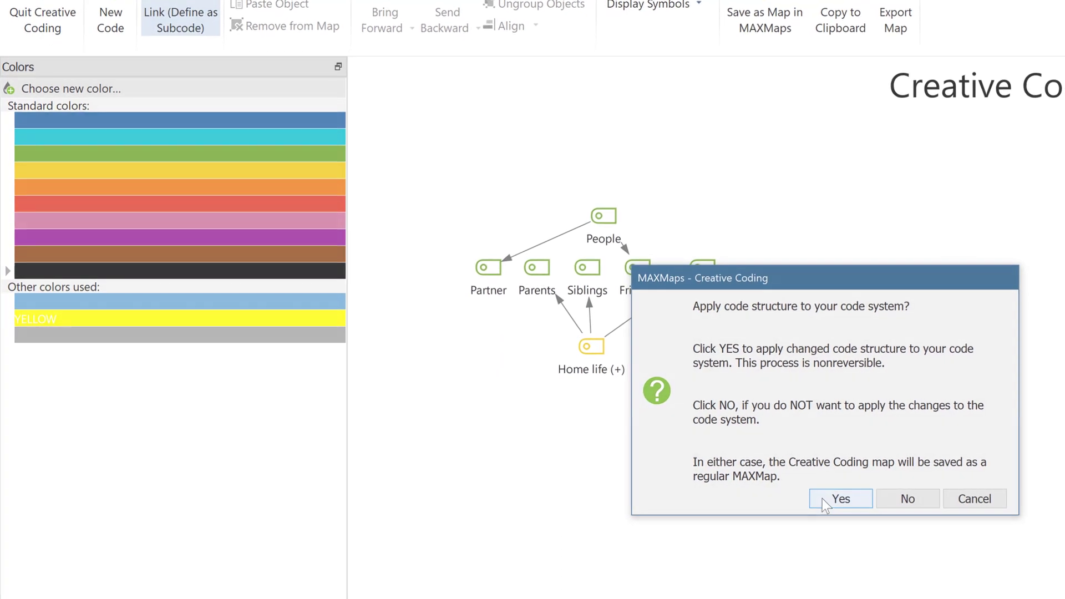
left_click(824, 498)
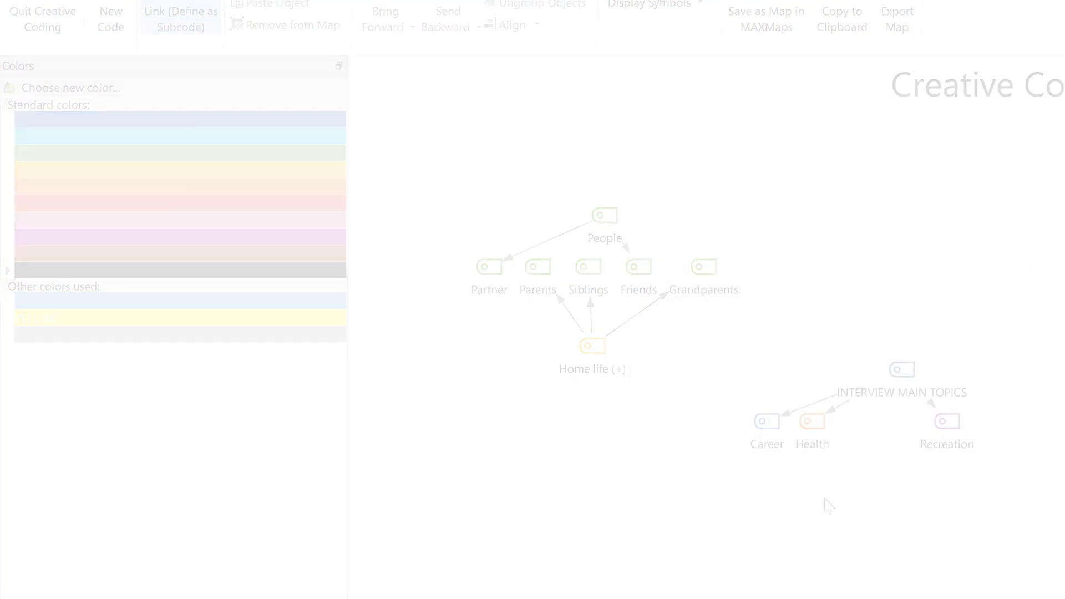